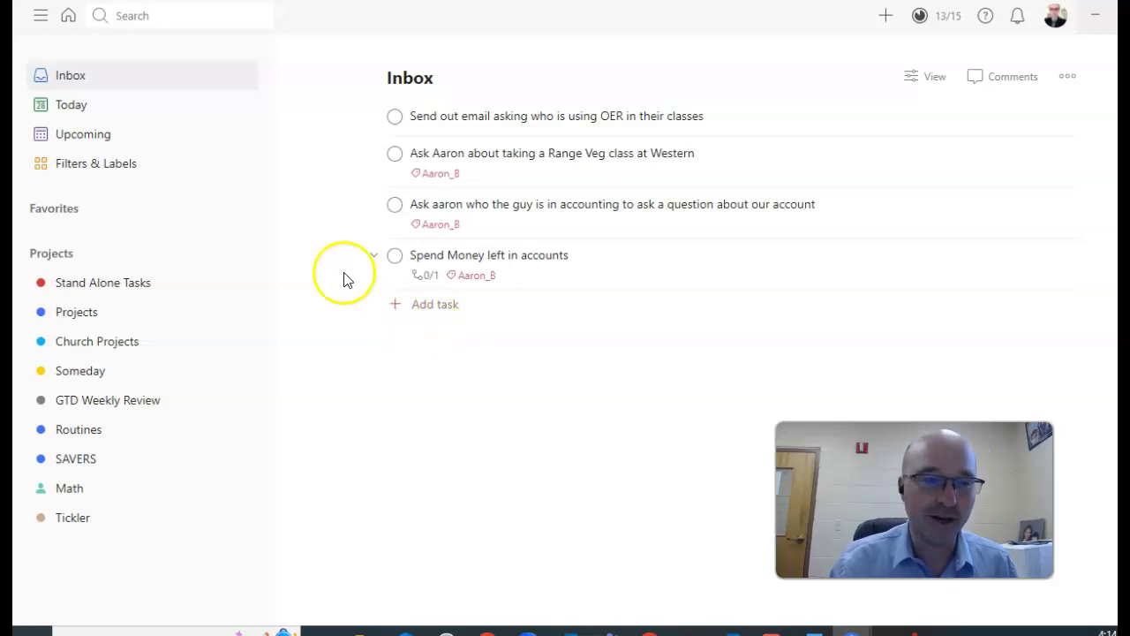
Create the Inbox tasks 'Test task1' and 'Project idea 1', one after the other.
{"action": "left_click", "coordinate": [451, 309]}
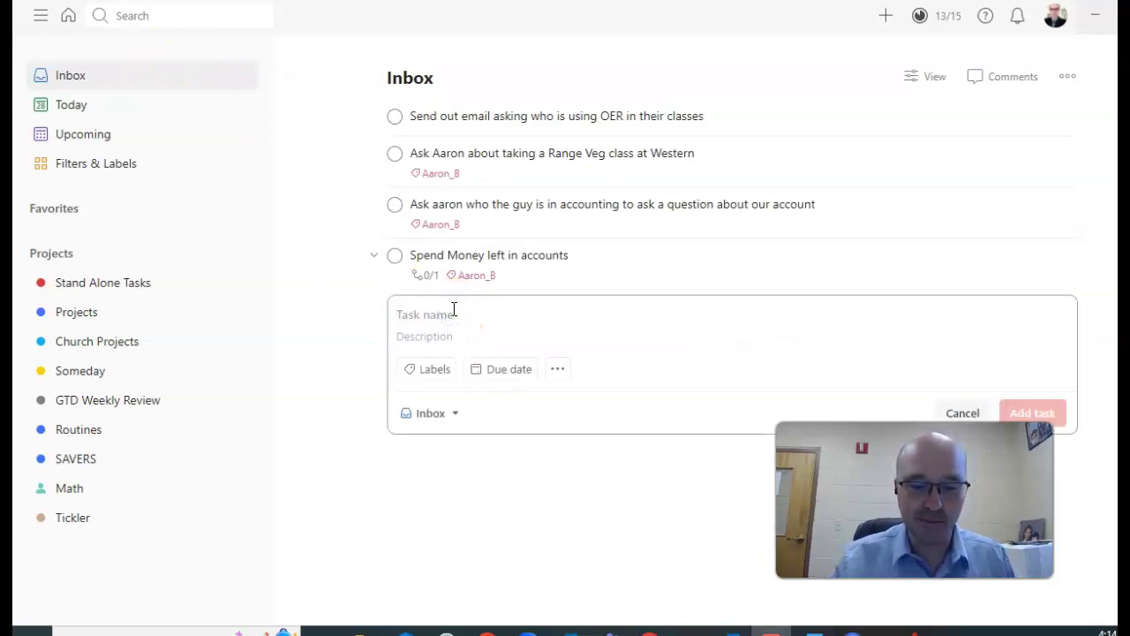
{"action": "type", "text": "Test t"}
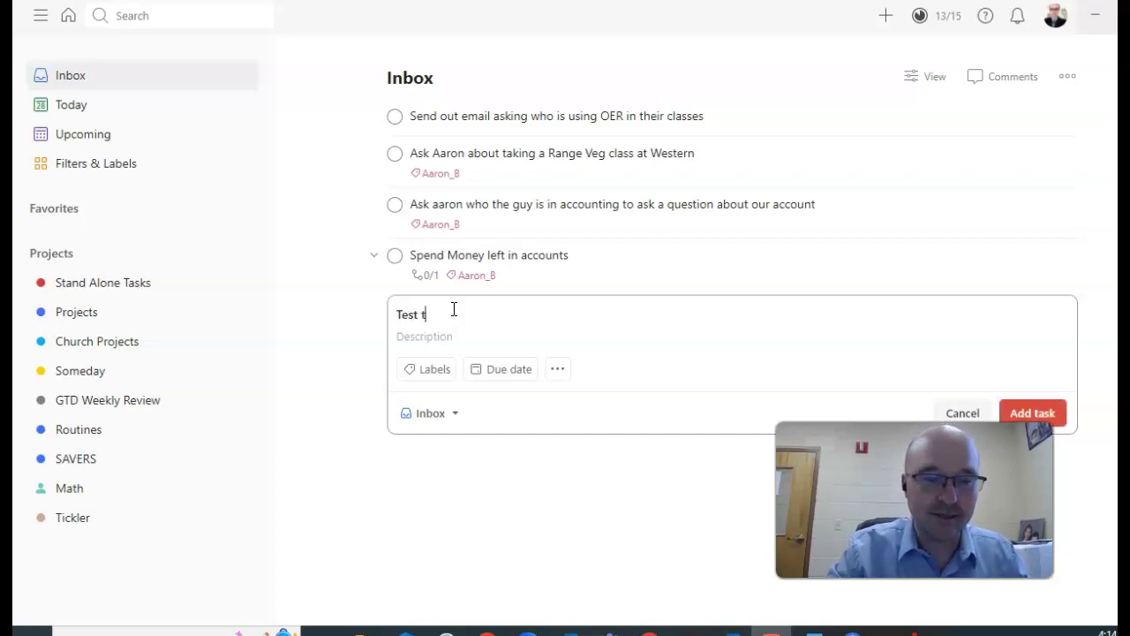
{"action": "type", "text": "ask1"}
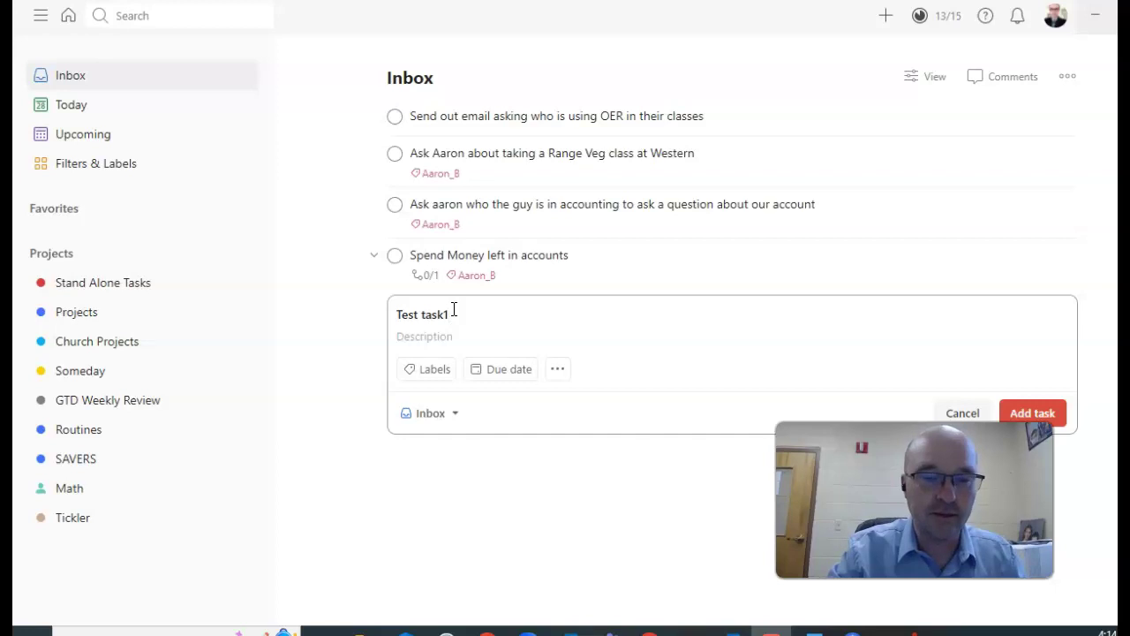
{"action": "key", "text": "Return"}
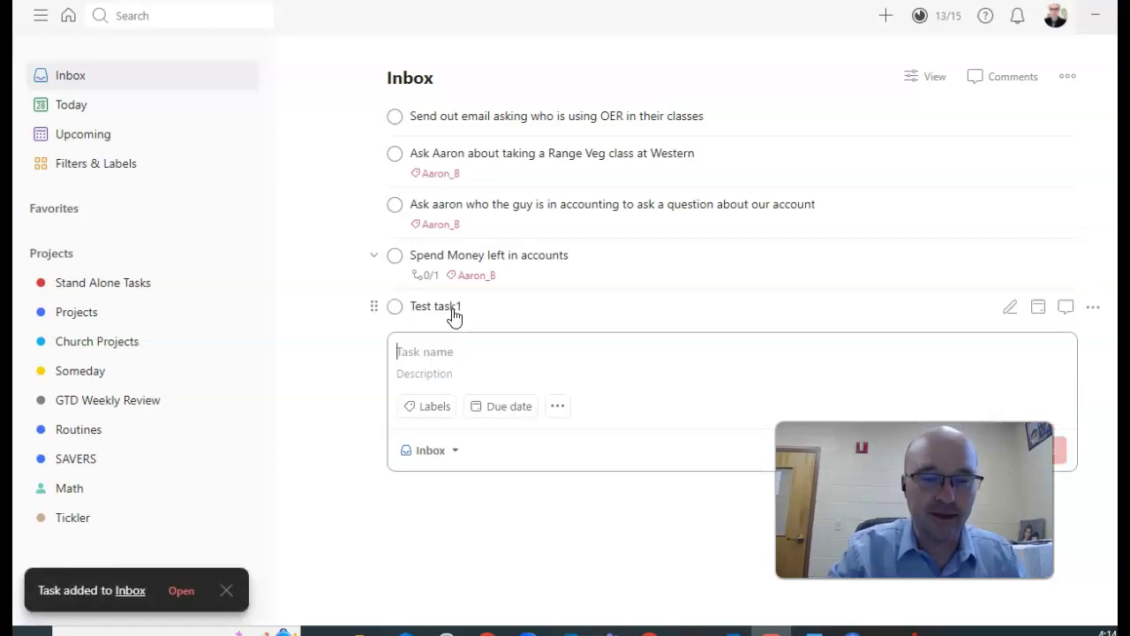
{"action": "type", "text": "Project idea 1"}
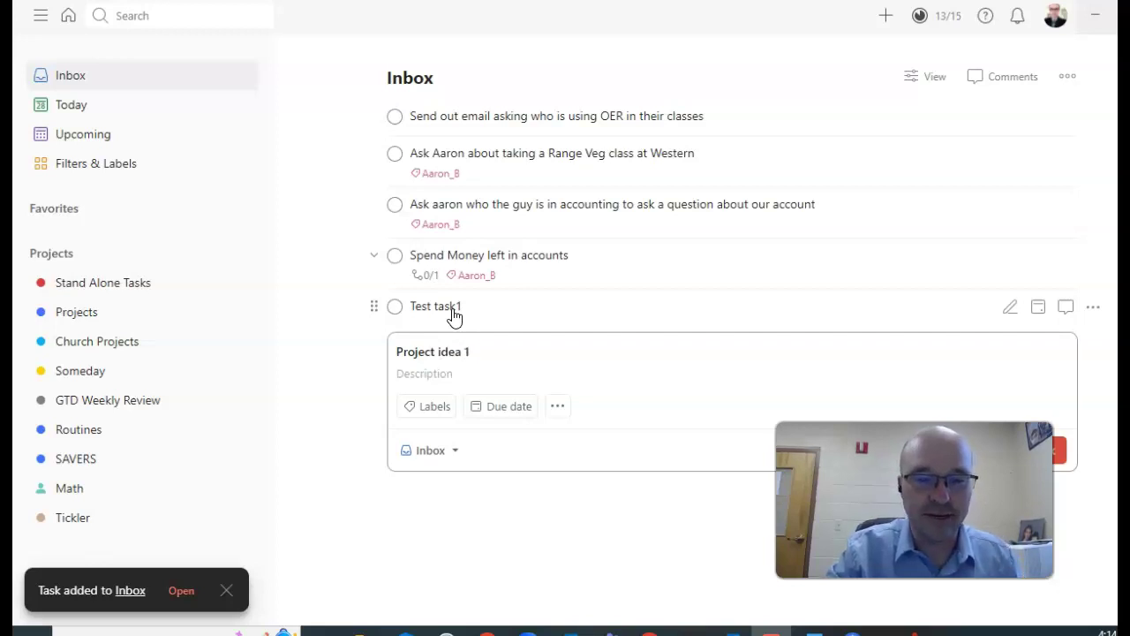
{"action": "key", "text": "Return"}
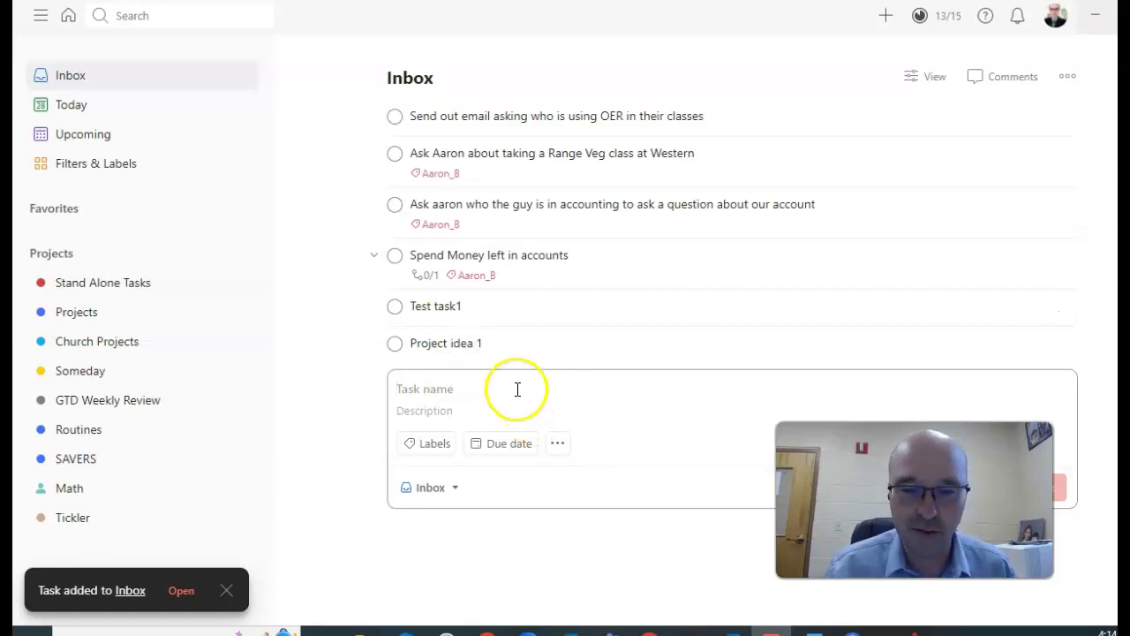
Add the description 'This project will be done when' a class is approved to Project idea 1.
{"action": "left_click", "coordinate": [512, 347]}
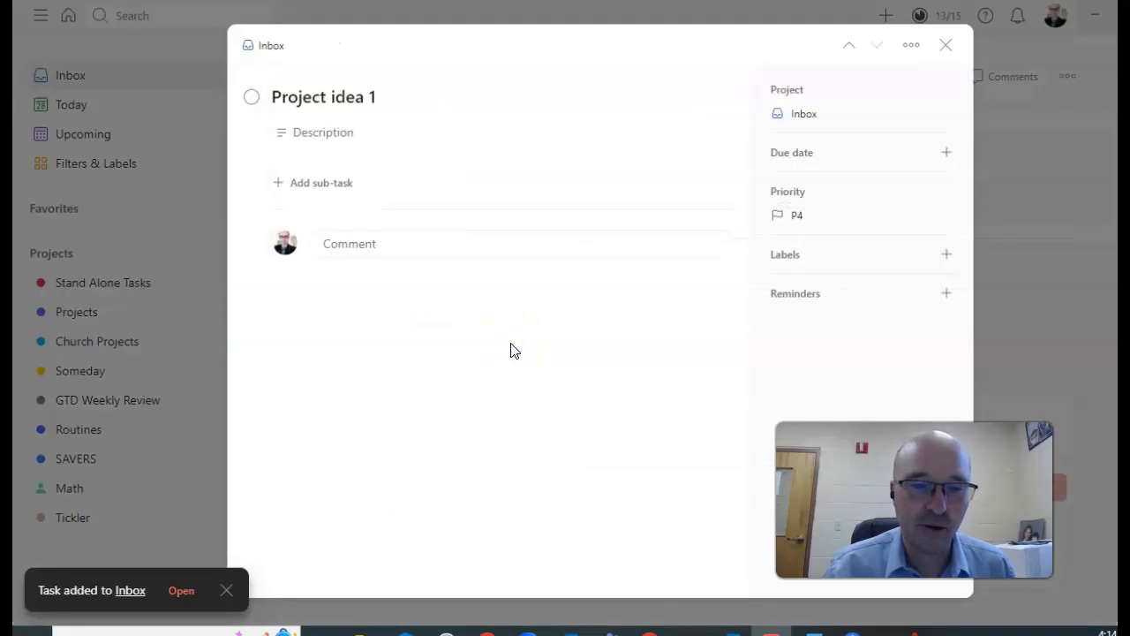
{"action": "left_click", "coordinate": [356, 137]}
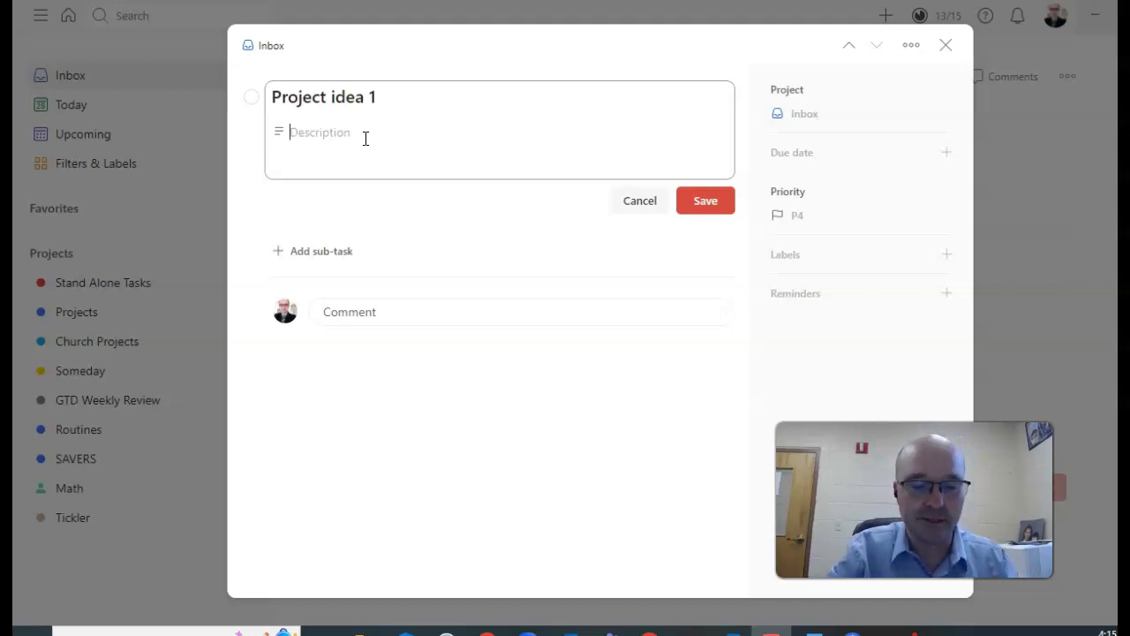
{"action": "type", "text": "This project wi"}
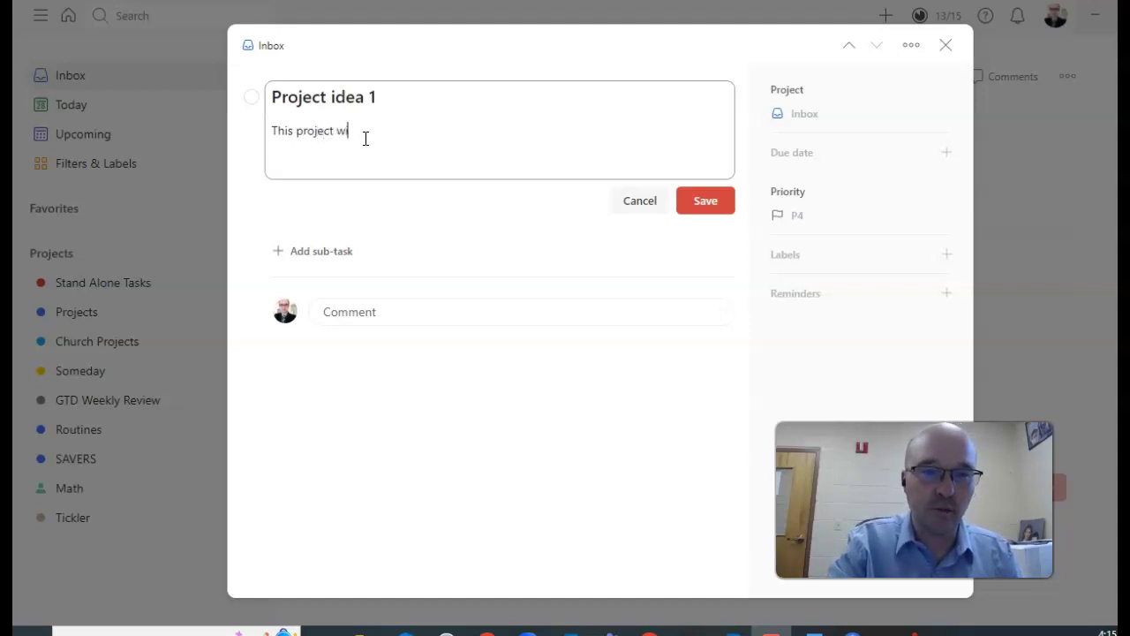
{"action": "type", "text": "ll be done when Dean A approves a class."}
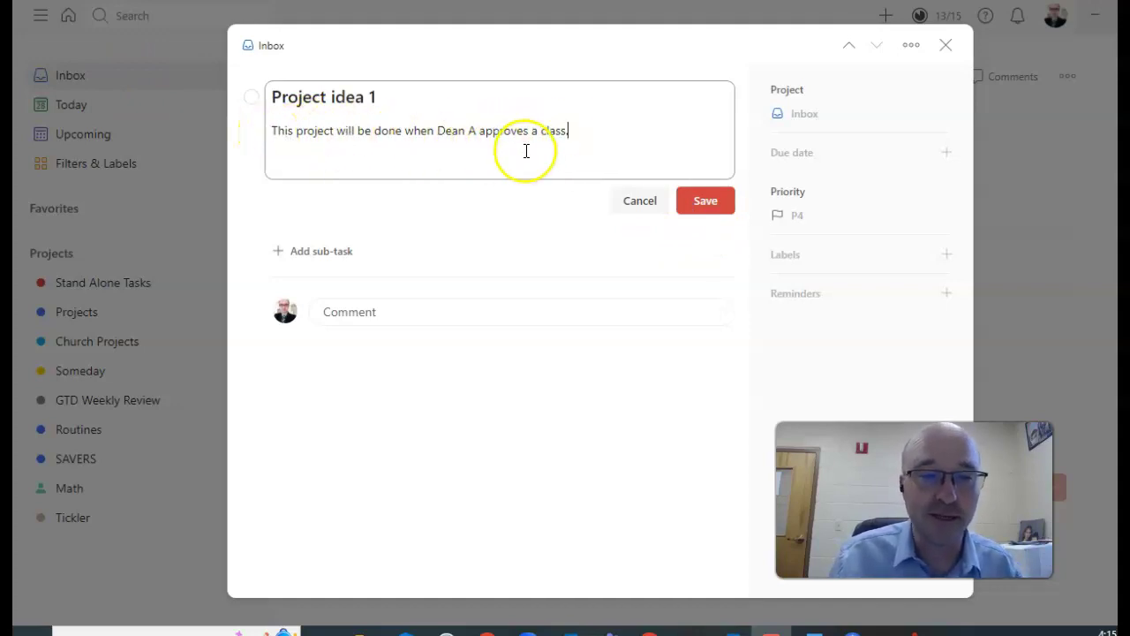
{"action": "left_click", "coordinate": [720, 216]}
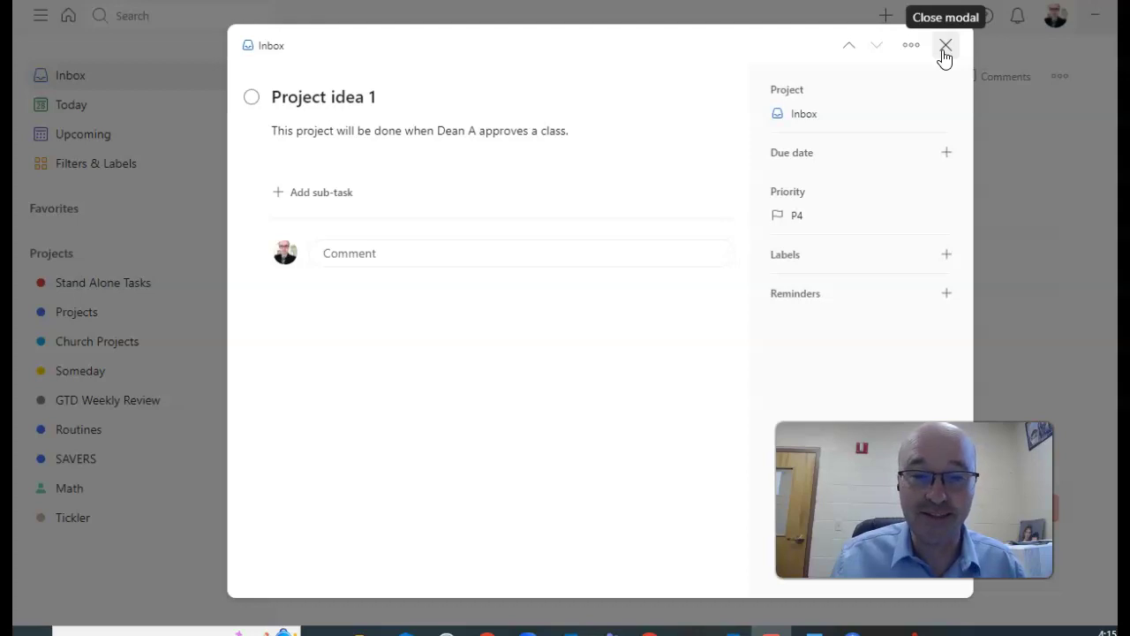
{"action": "left_click", "coordinate": [944, 51]}
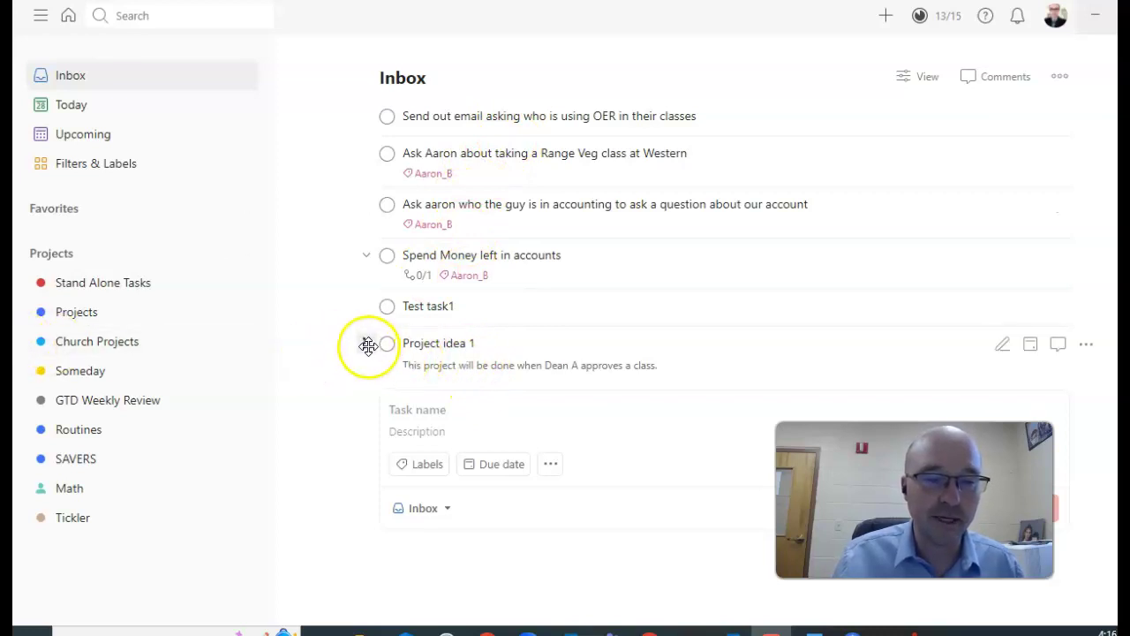
Drag Project idea 1 into Projects, then label Test task1 with a colleague's agenda label and Office.
{"action": "left_click_drag", "start_coordinate": [369, 343], "coordinate": [91, 316]}
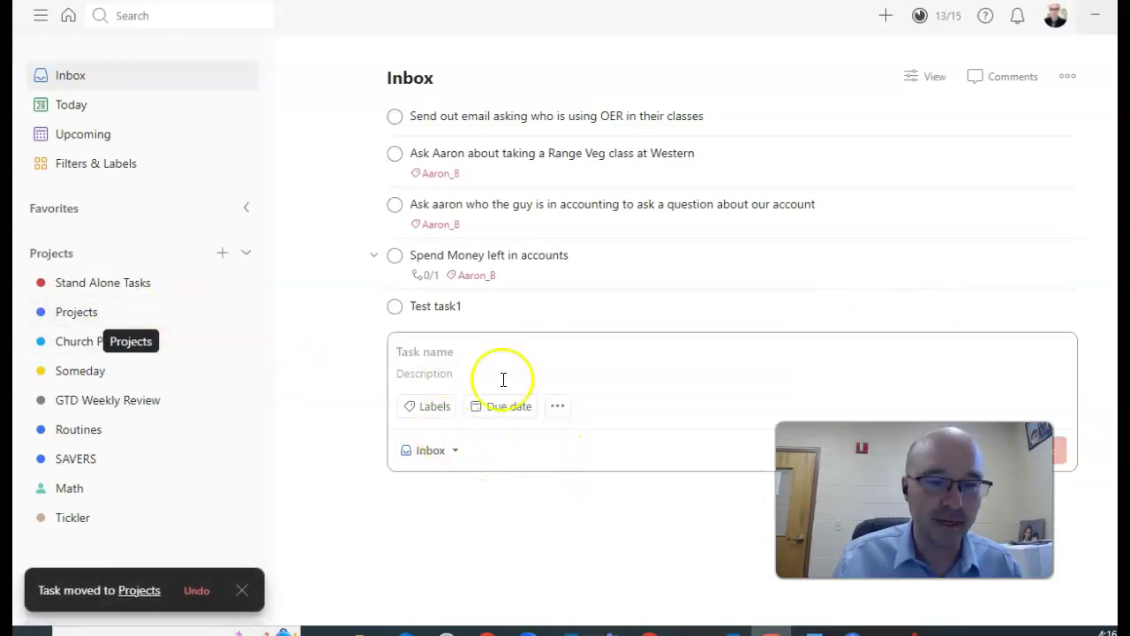
{"action": "left_click", "coordinate": [516, 311]}
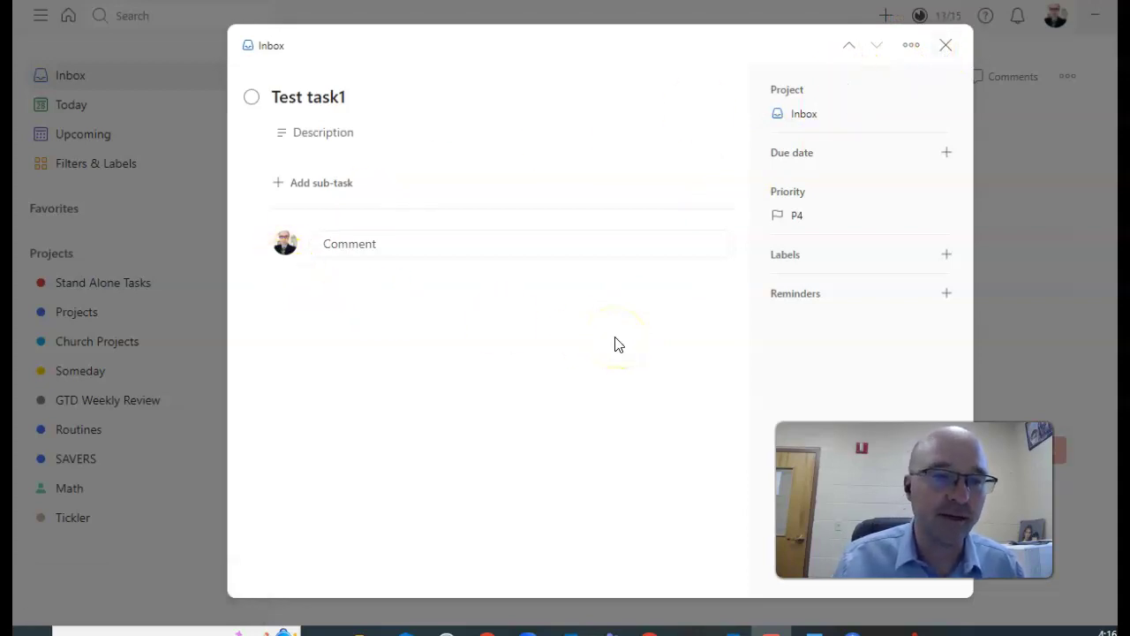
{"action": "left_click", "coordinate": [944, 256]}
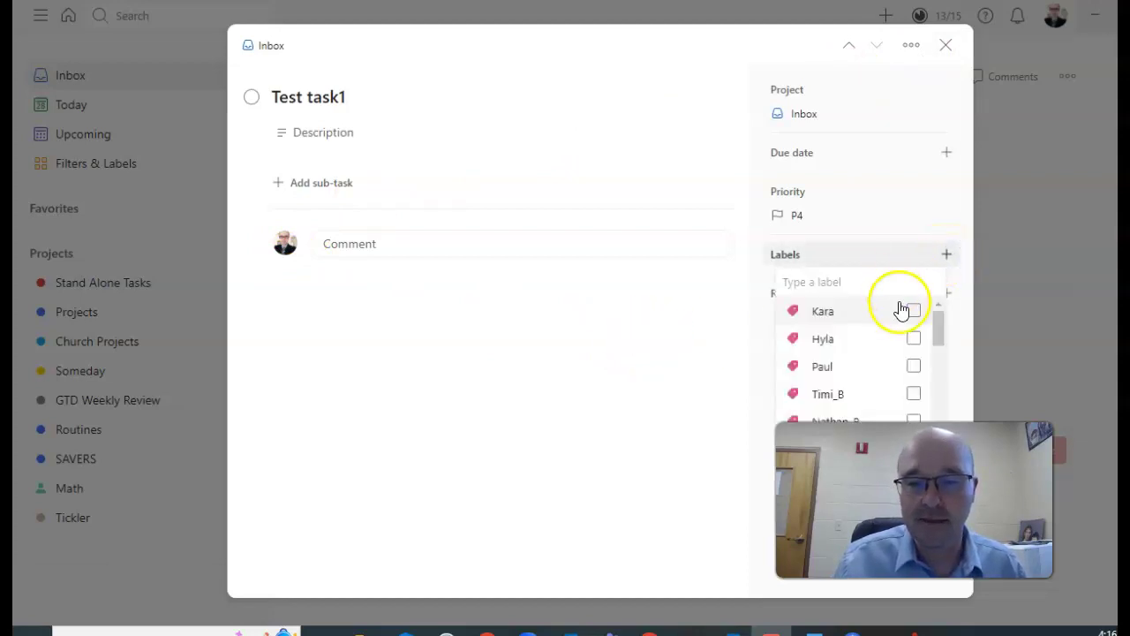
{"action": "scroll", "coordinate": [865, 392], "scroll_direction": "down", "scroll_amount": 2}
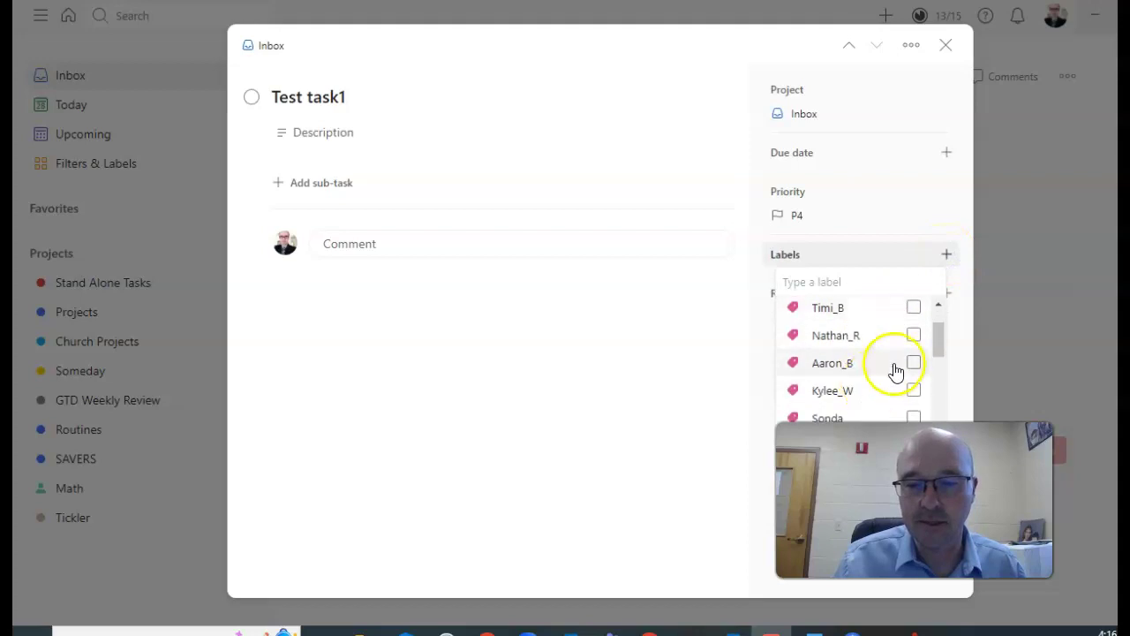
{"action": "left_click", "coordinate": [911, 364]}
{"action": "scroll", "coordinate": [863, 362], "scroll_direction": "down", "scroll_amount": 5}
{"action": "scroll", "coordinate": [864, 360], "scroll_direction": "down", "scroll_amount": 12}
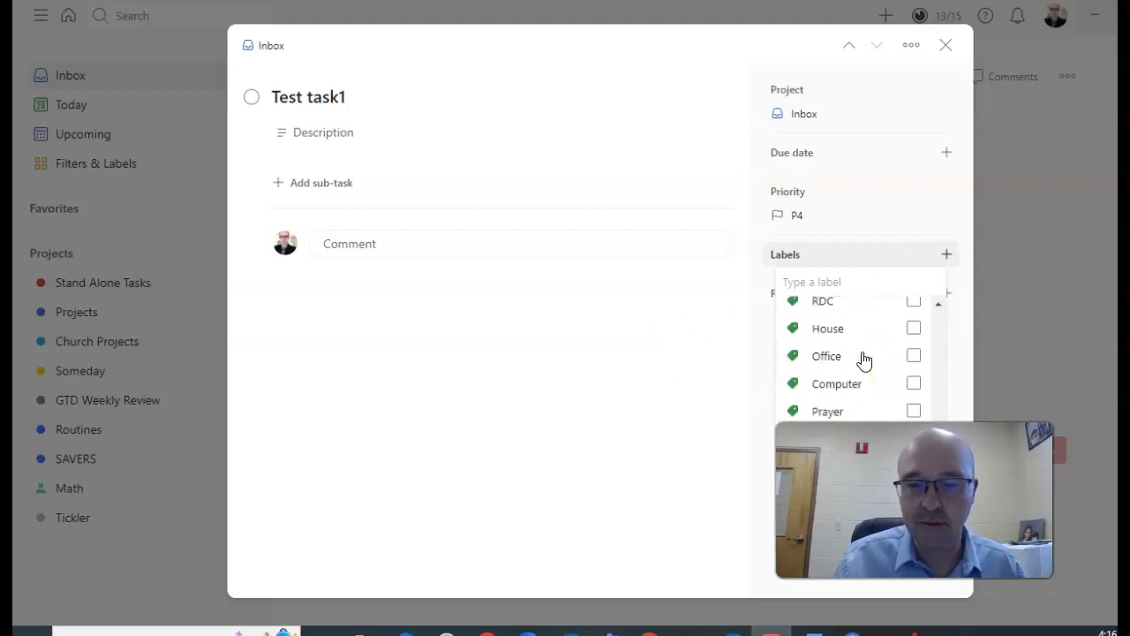
{"action": "scroll", "coordinate": [864, 360], "scroll_direction": "down", "scroll_amount": 4}
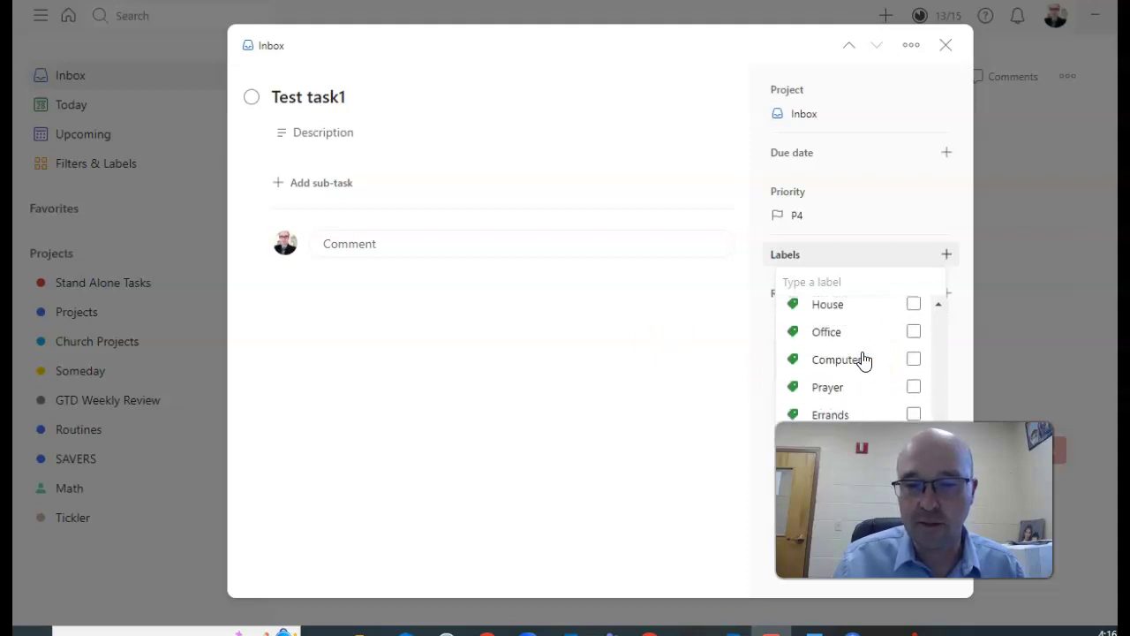
{"action": "scroll", "coordinate": [863, 360], "scroll_direction": "up", "scroll_amount": 2}
{"action": "scroll", "coordinate": [864, 360], "scroll_direction": "down", "scroll_amount": 2}
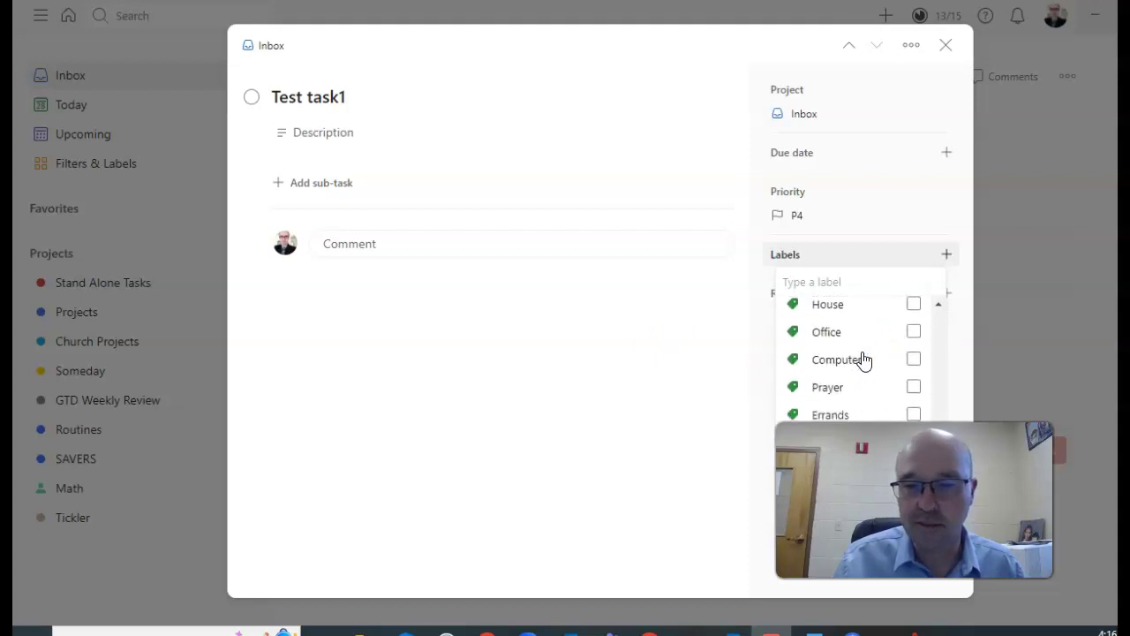
{"action": "left_click", "coordinate": [914, 334]}
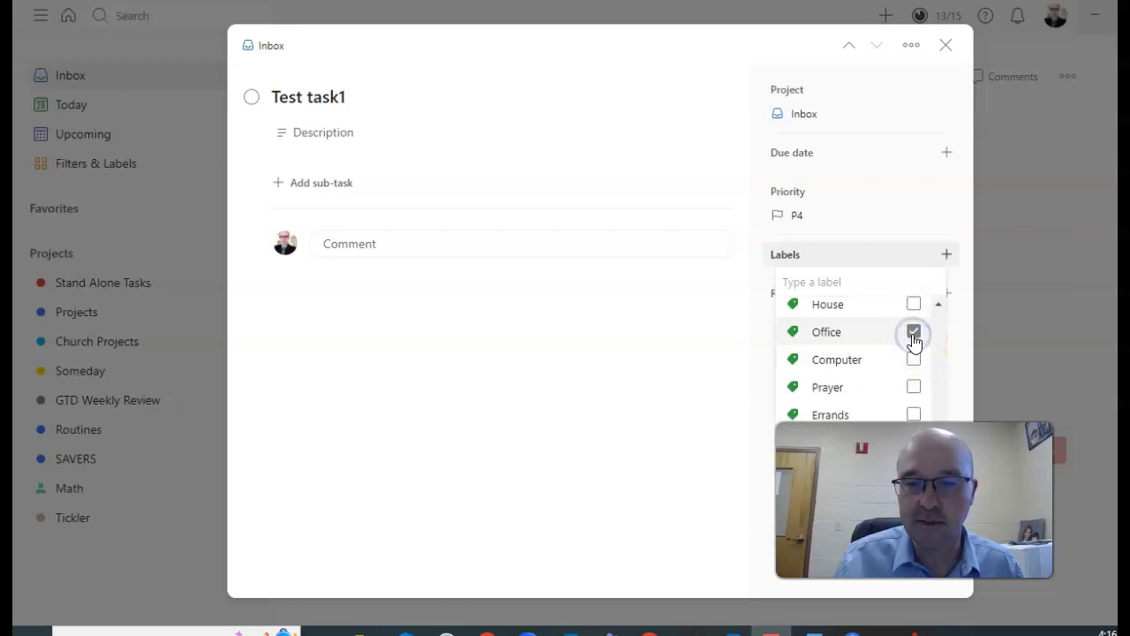
{"action": "left_click", "coordinate": [646, 340]}
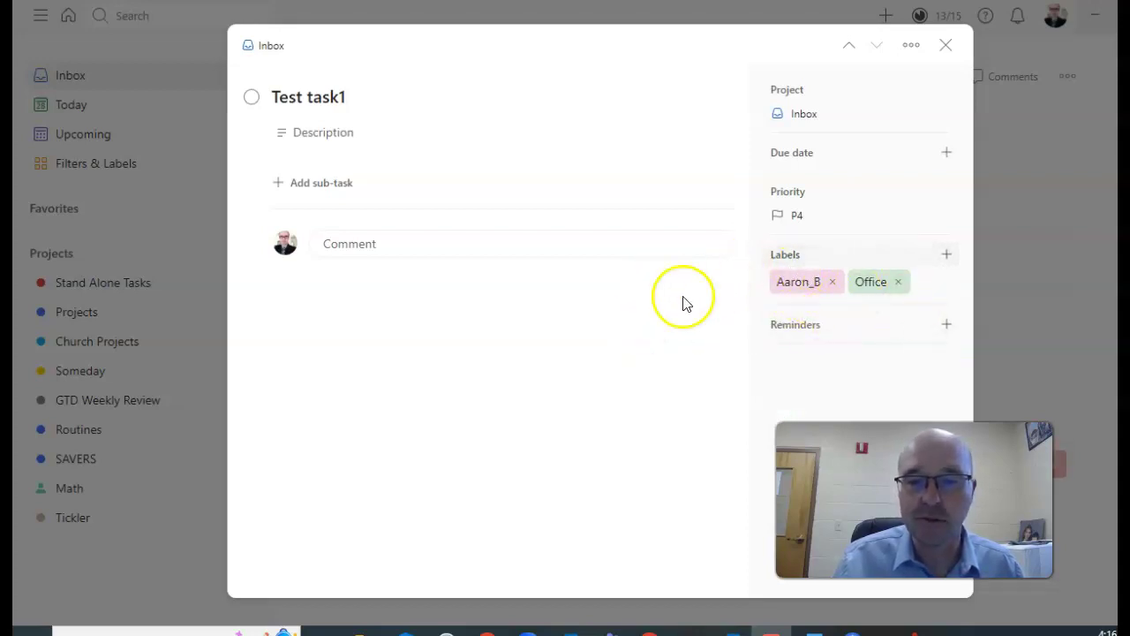
File Test task1 under Stand Alone Tasks and tag Project idea 1 with a colleague's agenda label.
{"action": "left_click", "coordinate": [948, 47]}
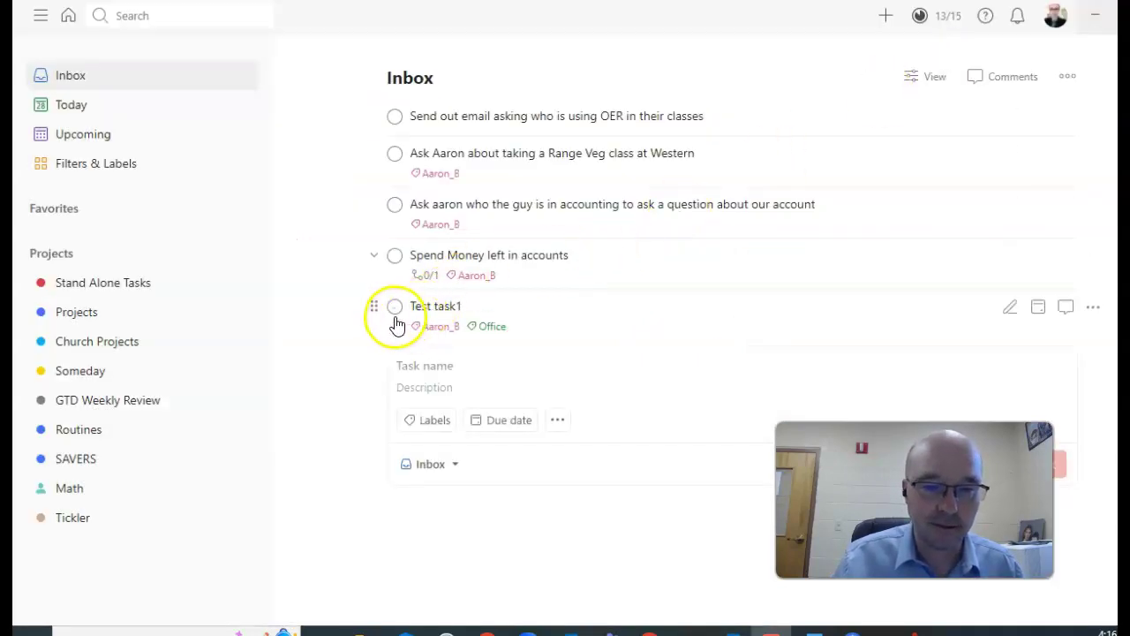
{"action": "left_click_drag", "start_coordinate": [376, 308], "coordinate": [126, 286]}
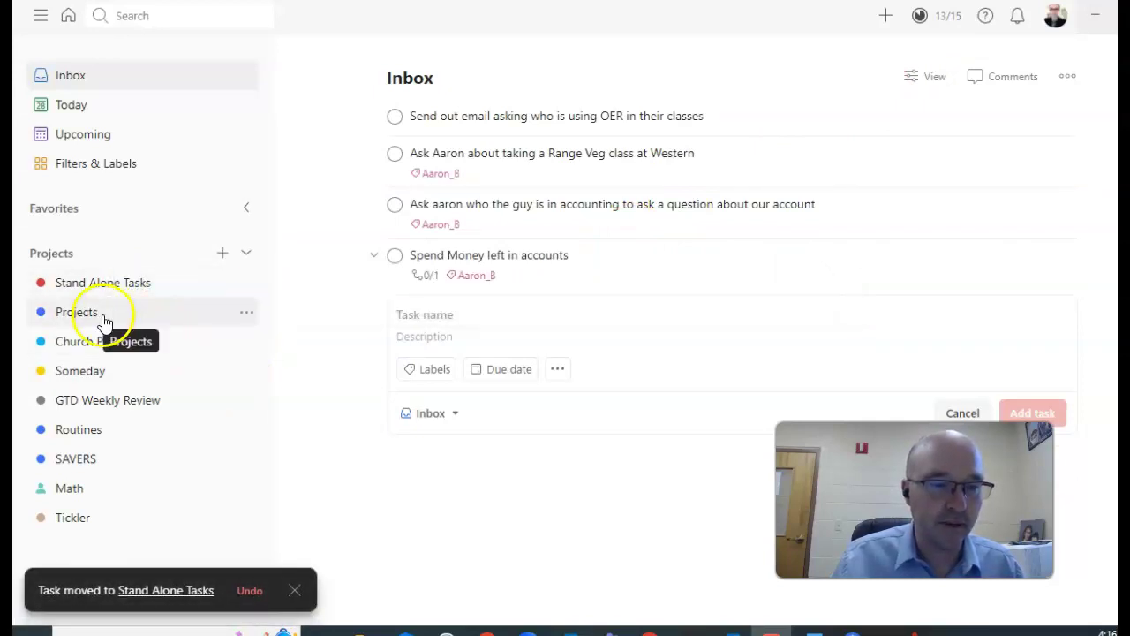
{"action": "left_click", "coordinate": [104, 316]}
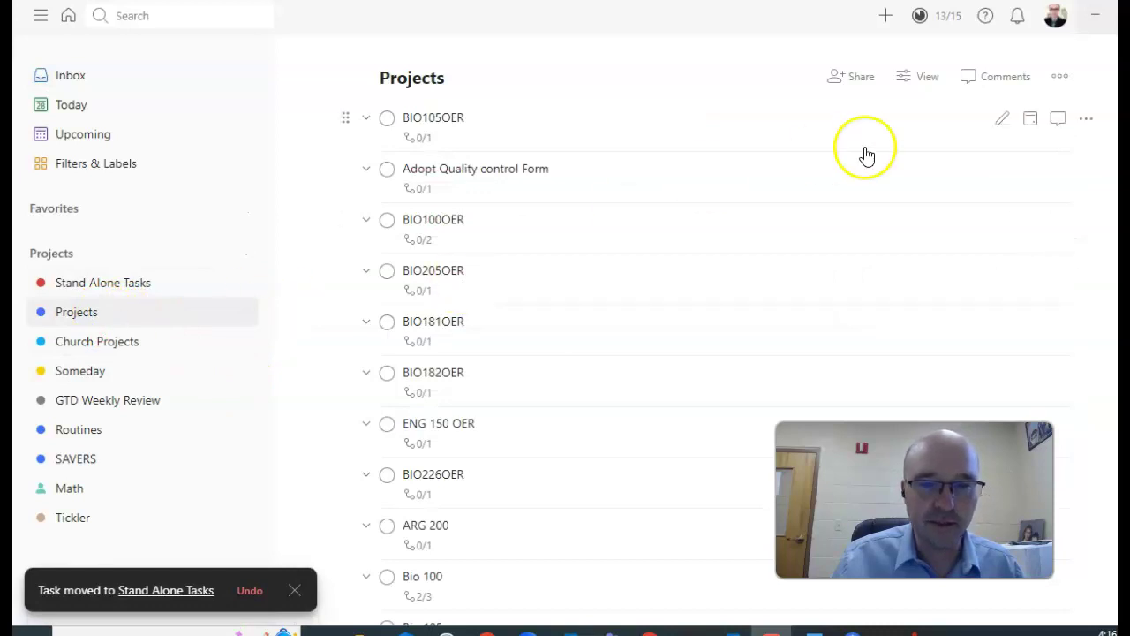
{"action": "scroll", "coordinate": [672, 354], "scroll_direction": "down", "scroll_amount": 20}
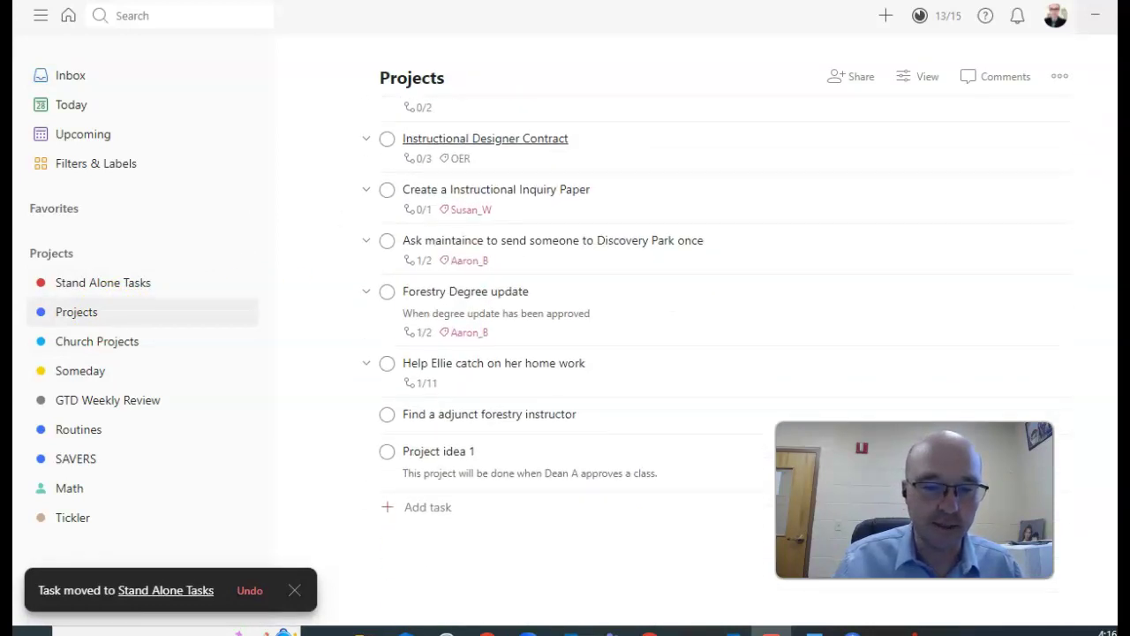
{"action": "left_click", "coordinate": [523, 454]}
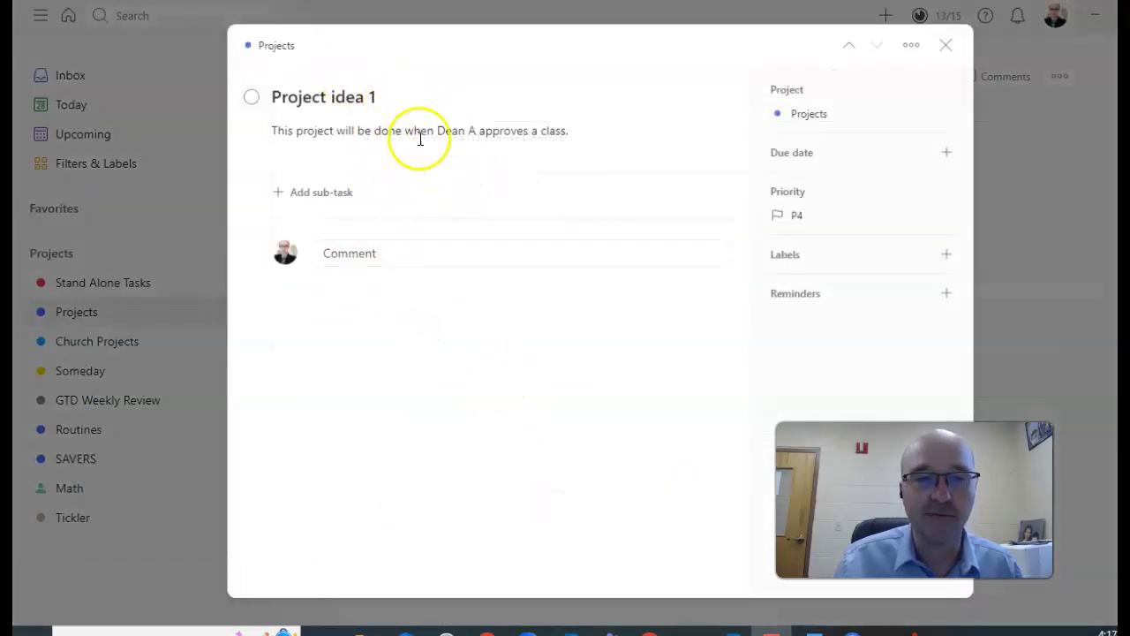
{"action": "left_click", "coordinate": [943, 256]}
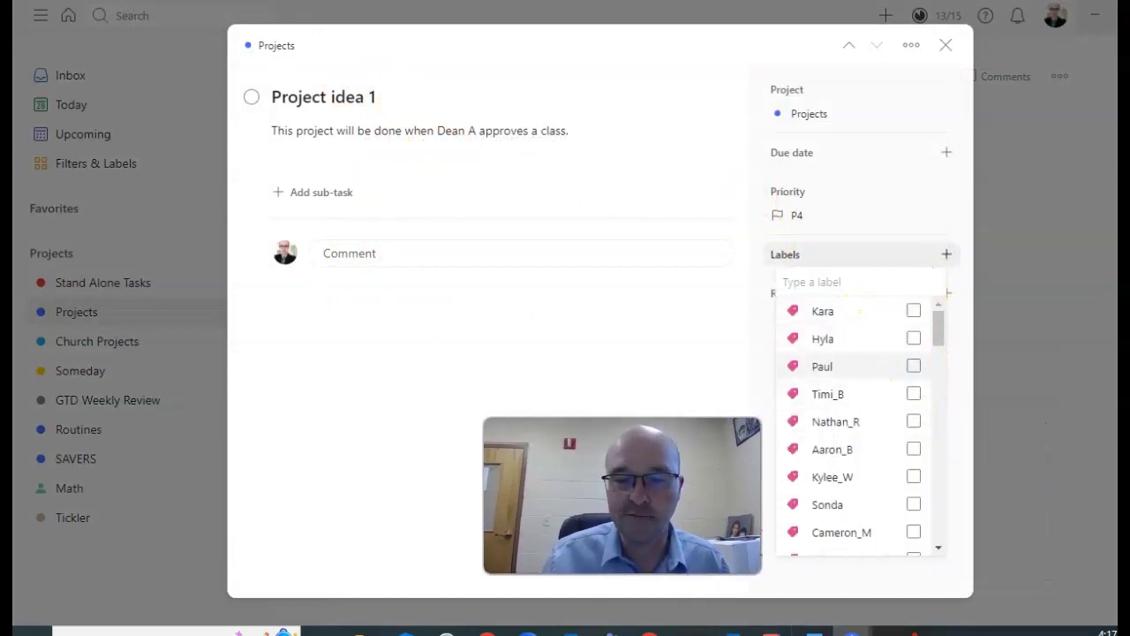
{"action": "left_click", "coordinate": [916, 451]}
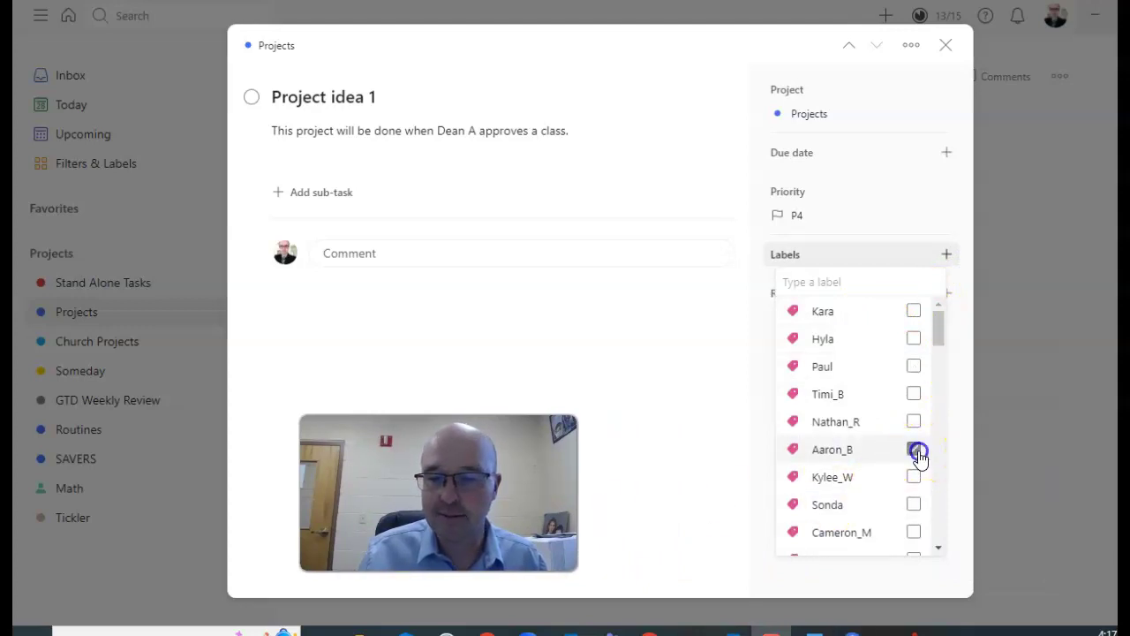
{"action": "left_click", "coordinate": [670, 356]}
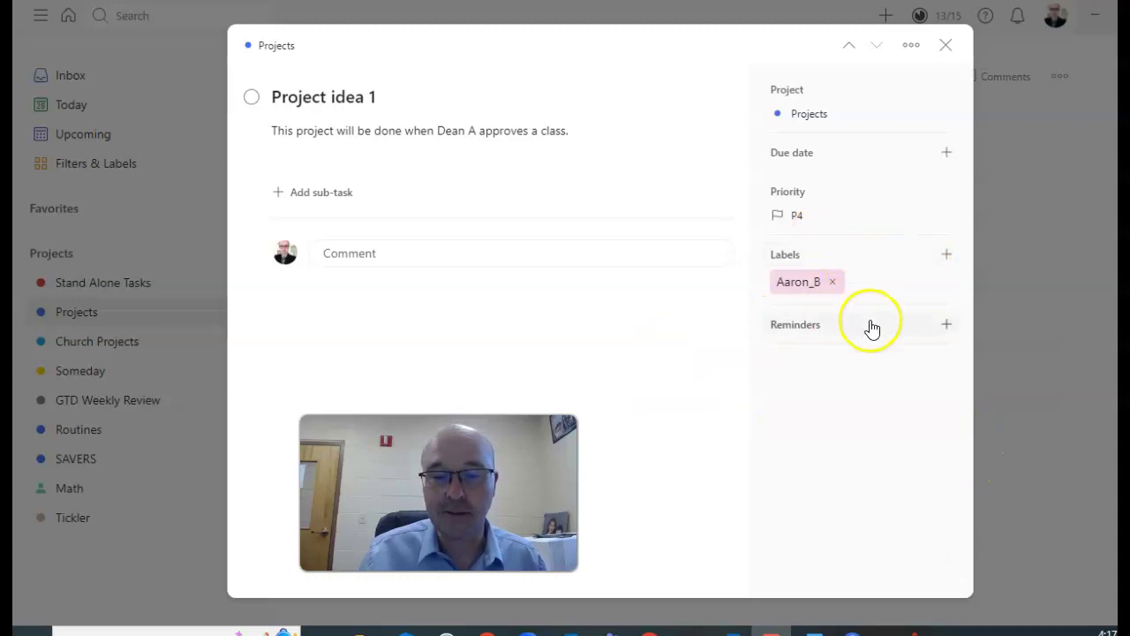
{"action": "left_click", "coordinate": [947, 46]}
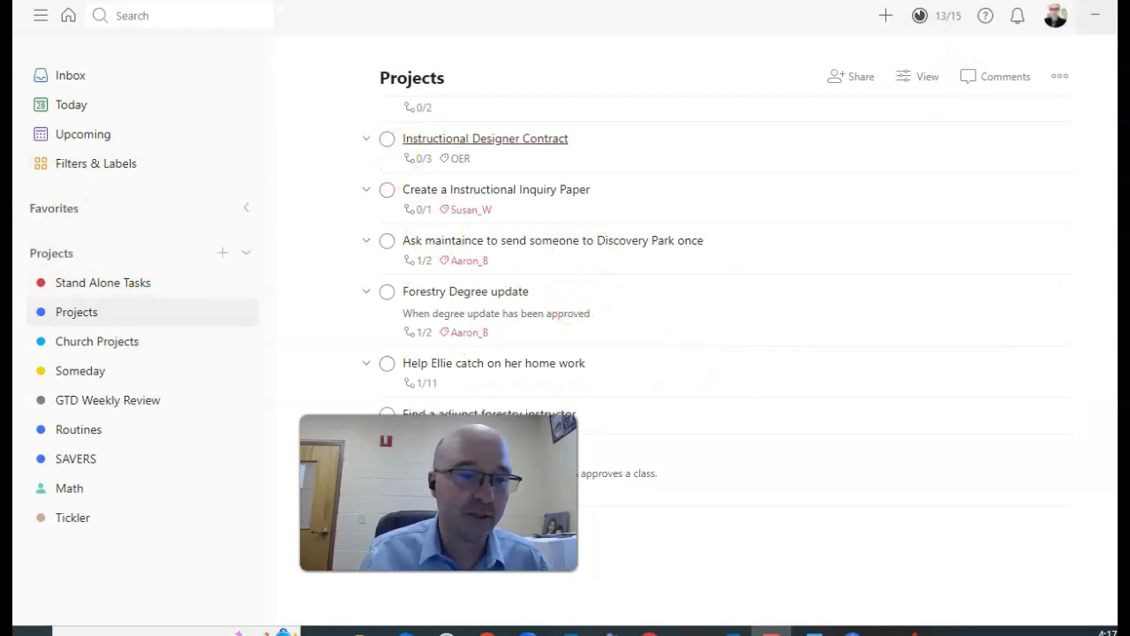
Move the Range Veg class task down and try deleting the OER email task's completed subtask.
{"action": "left_click", "coordinate": [78, 76]}
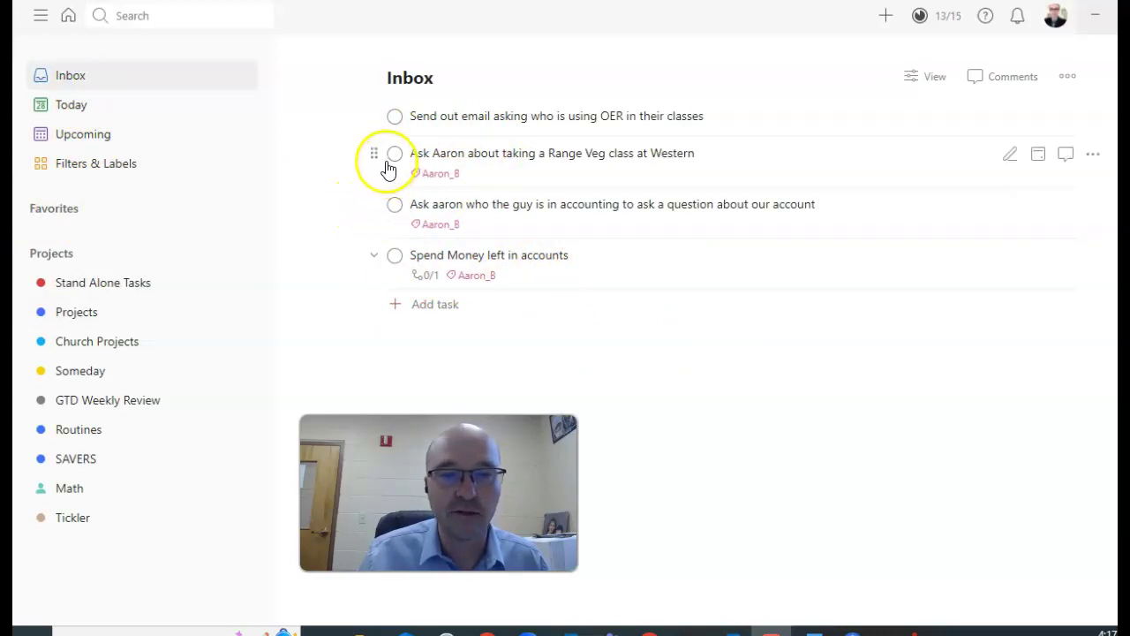
{"action": "left_click_drag", "start_coordinate": [370, 155], "coordinate": [396, 166]}
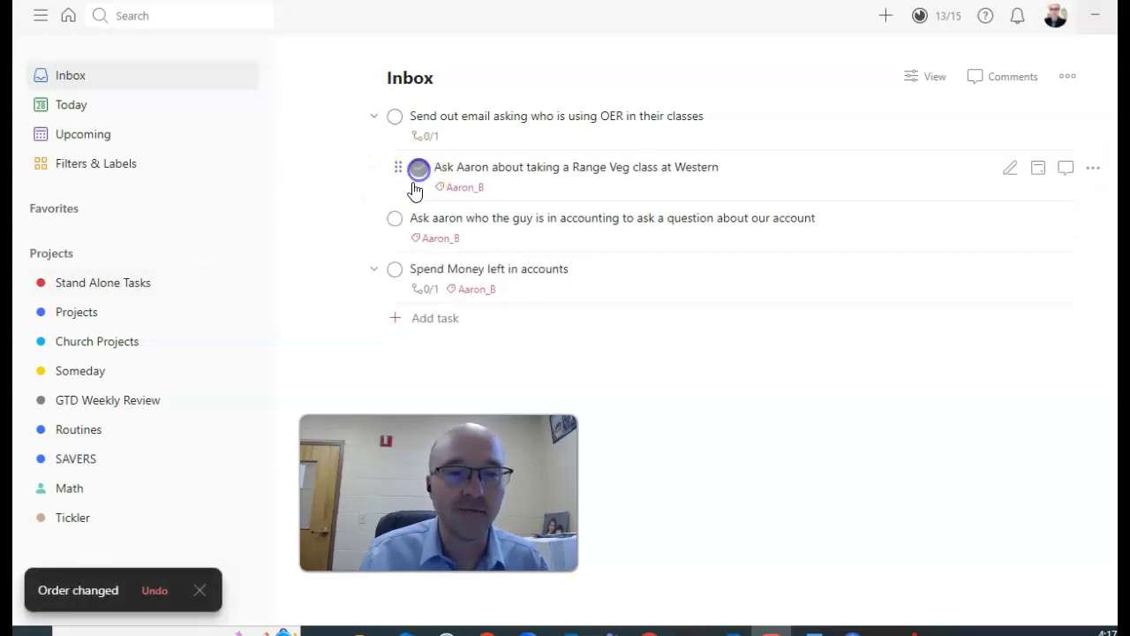
{"action": "left_click", "coordinate": [434, 138]}
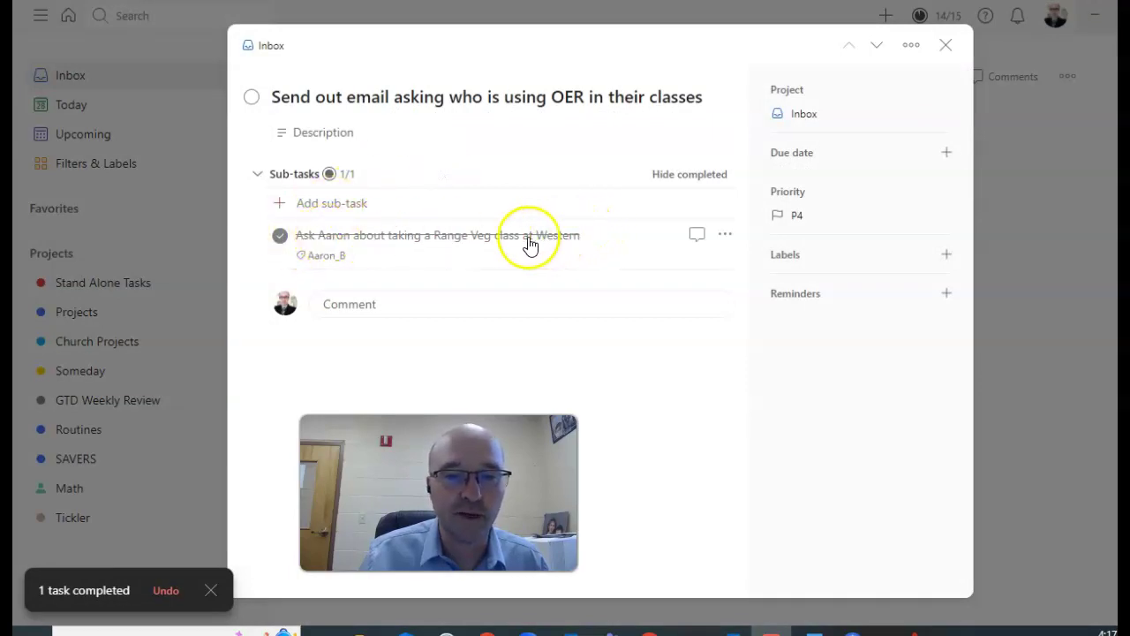
{"action": "left_click", "coordinate": [724, 235]}
{"action": "left_click", "coordinate": [688, 302]}
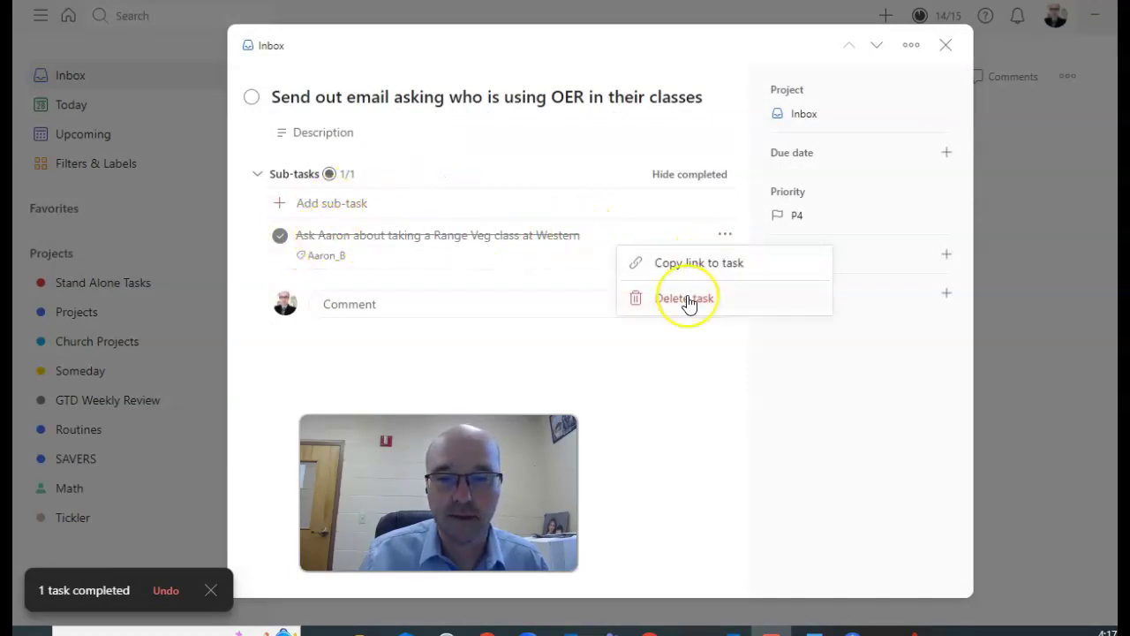
{"action": "left_click", "coordinate": [409, 154]}
{"action": "left_click", "coordinate": [1012, 107]}
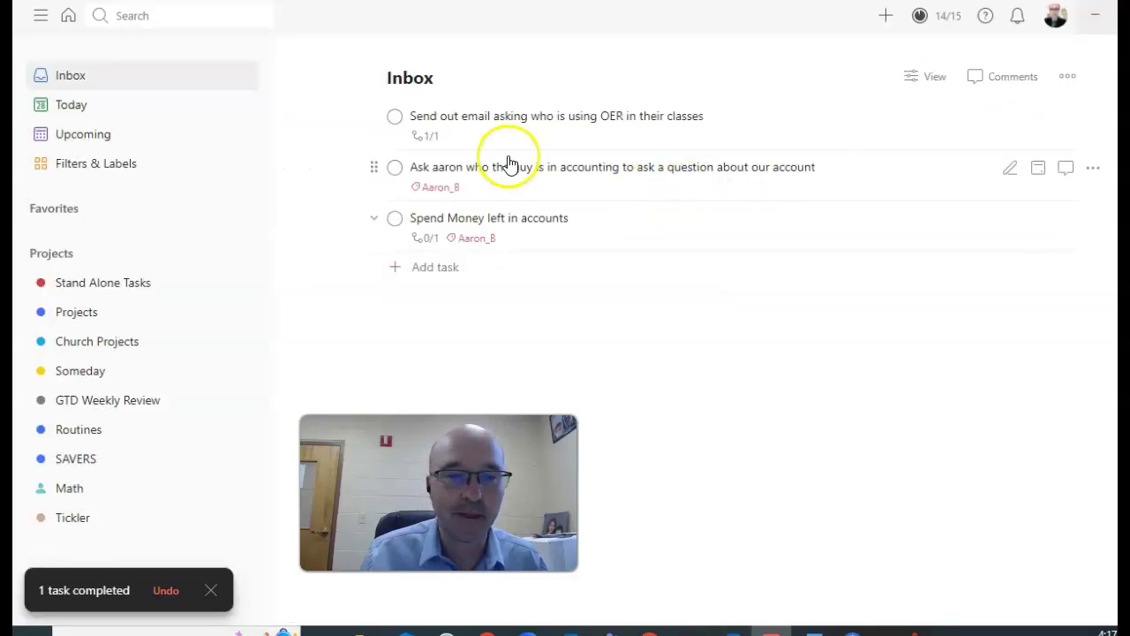
Complete the accounting question task and file Spend Money left in accounts under Projects.
{"action": "left_click", "coordinate": [396, 176]}
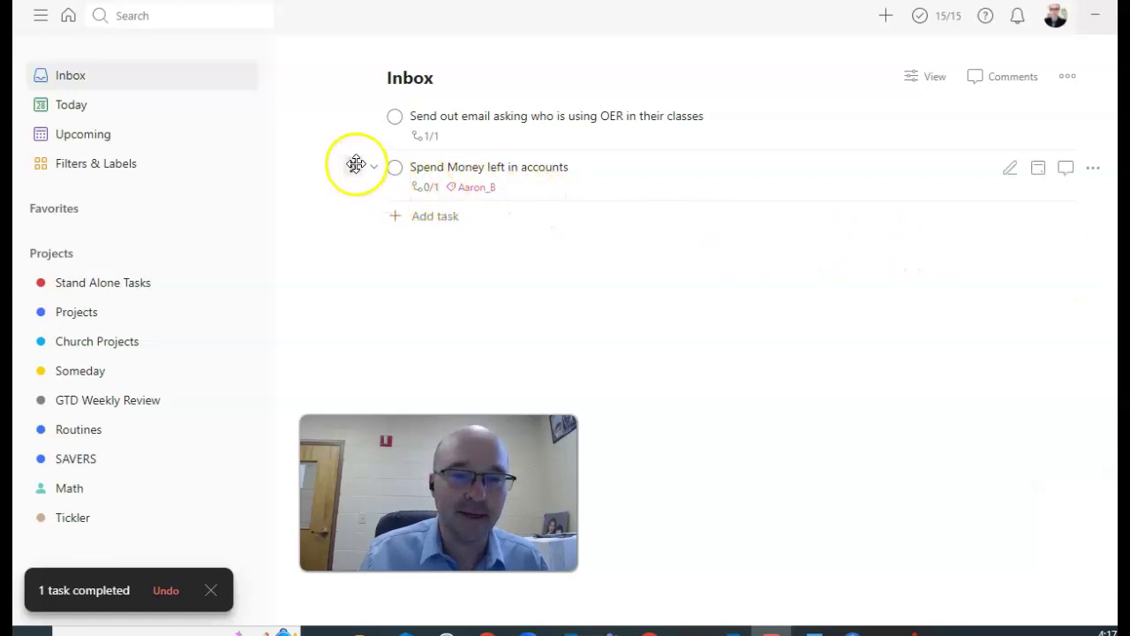
{"action": "left_click_drag", "start_coordinate": [354, 165], "coordinate": [93, 282]}
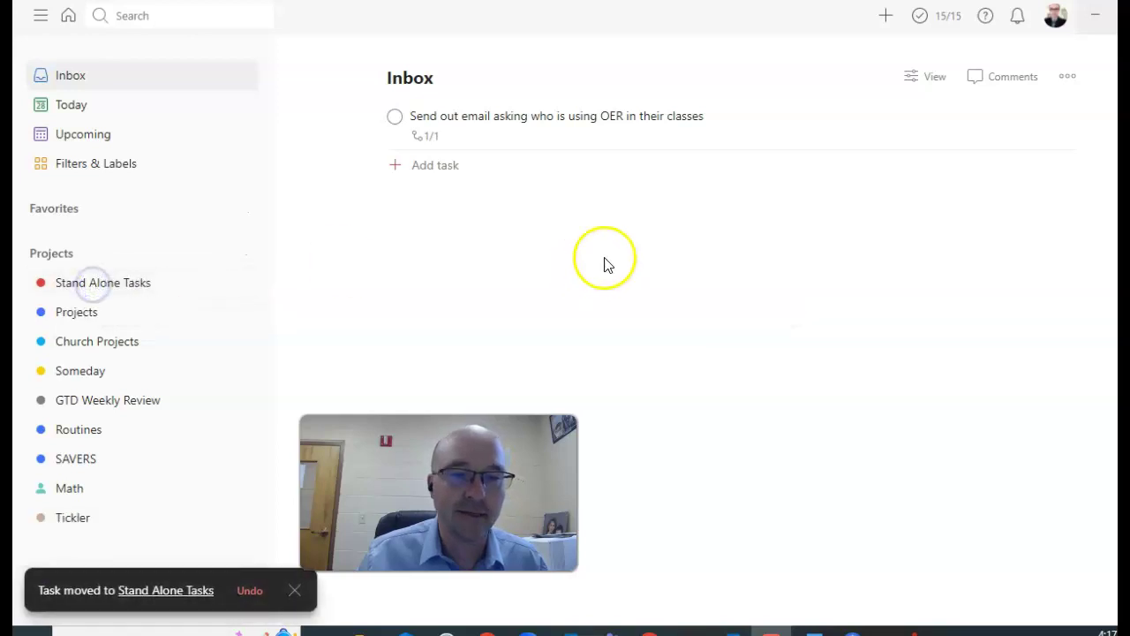
{"action": "left_click", "coordinate": [112, 285]}
{"action": "scroll", "coordinate": [510, 188], "scroll_direction": "down", "scroll_amount": 5}
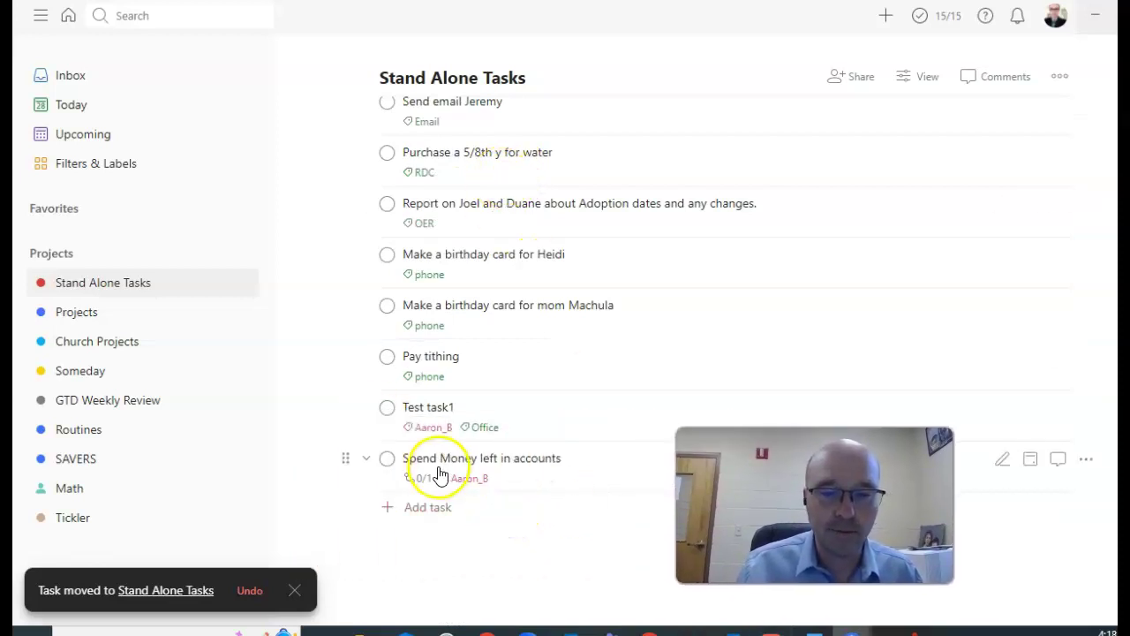
{"action": "left_click_drag", "start_coordinate": [349, 457], "coordinate": [124, 311]}
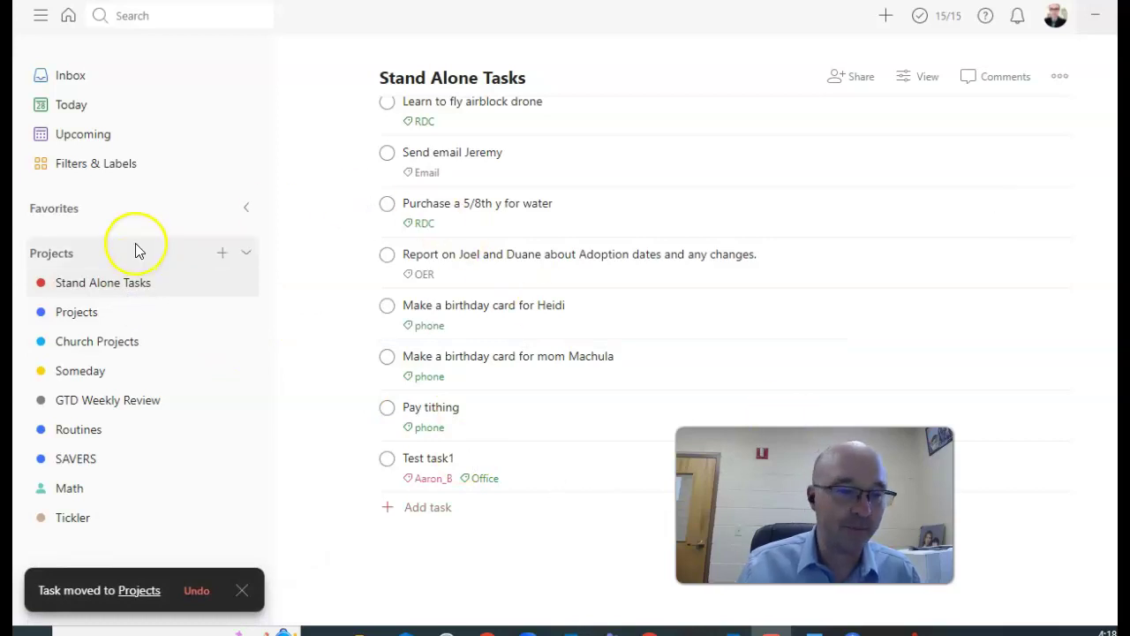
{"action": "left_click", "coordinate": [117, 316]}
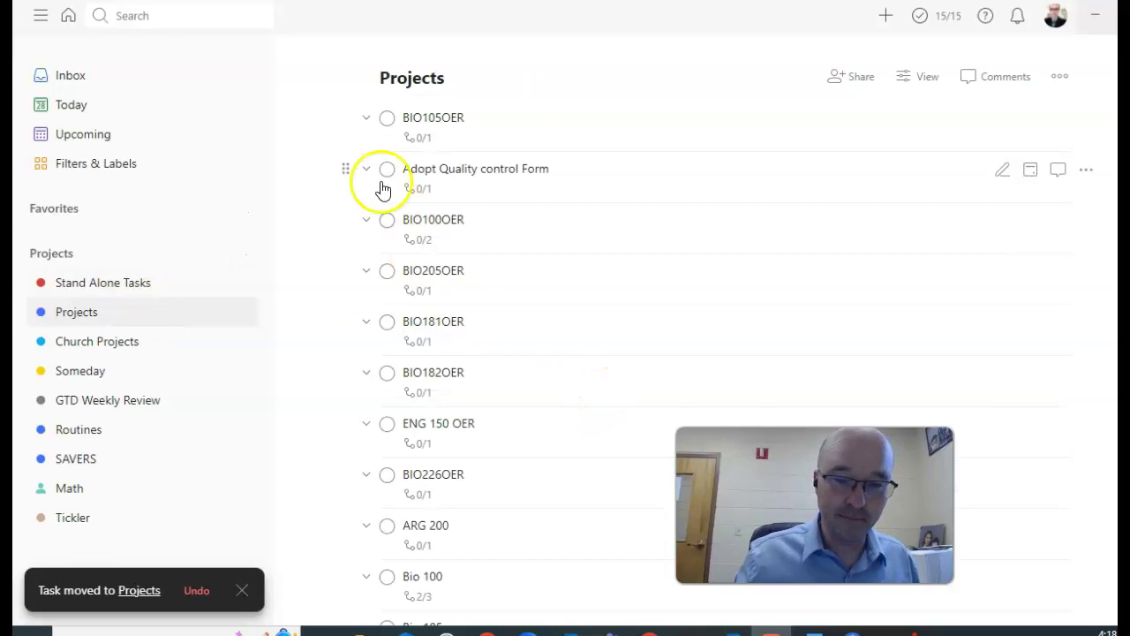
{"action": "scroll", "coordinate": [488, 212], "scroll_direction": "down", "scroll_amount": 5}
{"action": "scroll", "coordinate": [488, 212], "scroll_direction": "down", "scroll_amount": 6}
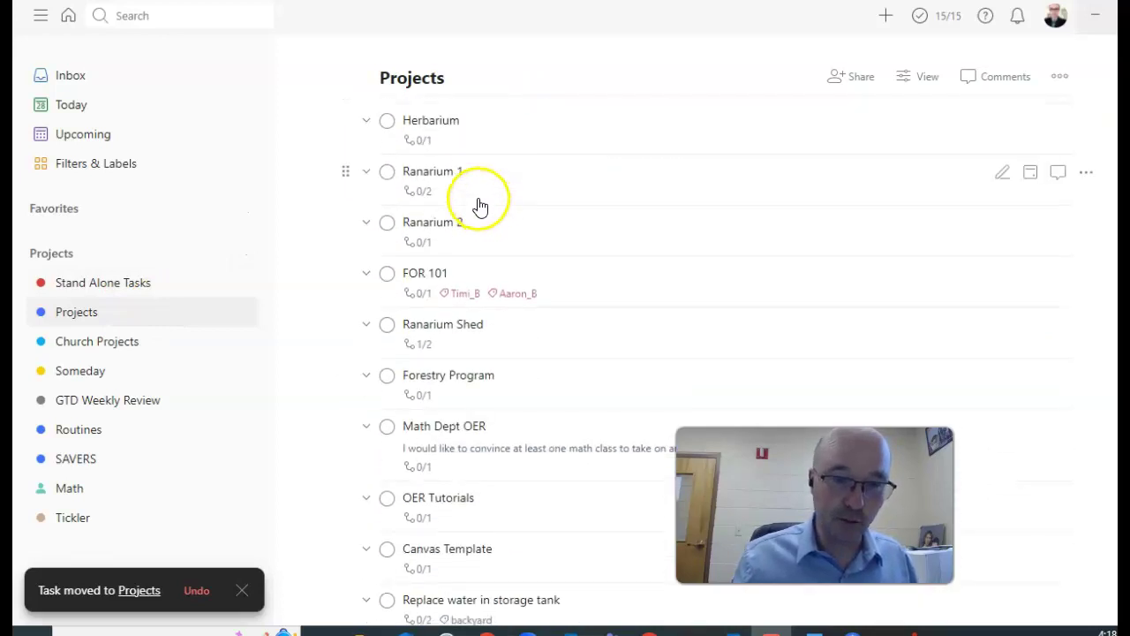
{"action": "scroll", "coordinate": [474, 202], "scroll_direction": "up", "scroll_amount": 12}
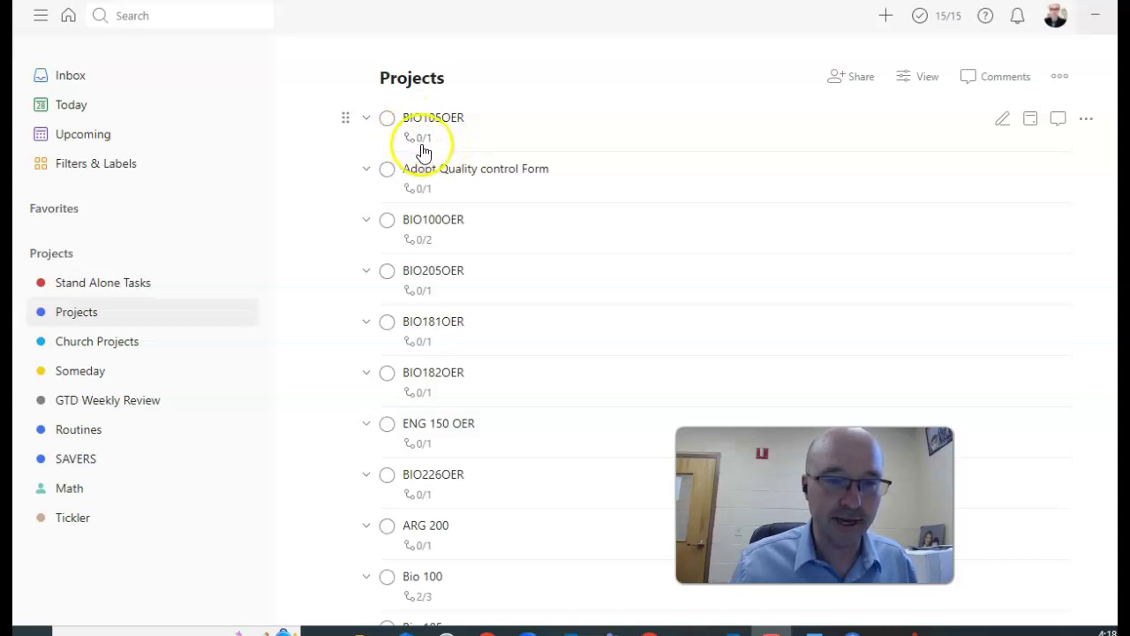
{"action": "scroll", "coordinate": [480, 235], "scroll_direction": "down", "scroll_amount": 1}
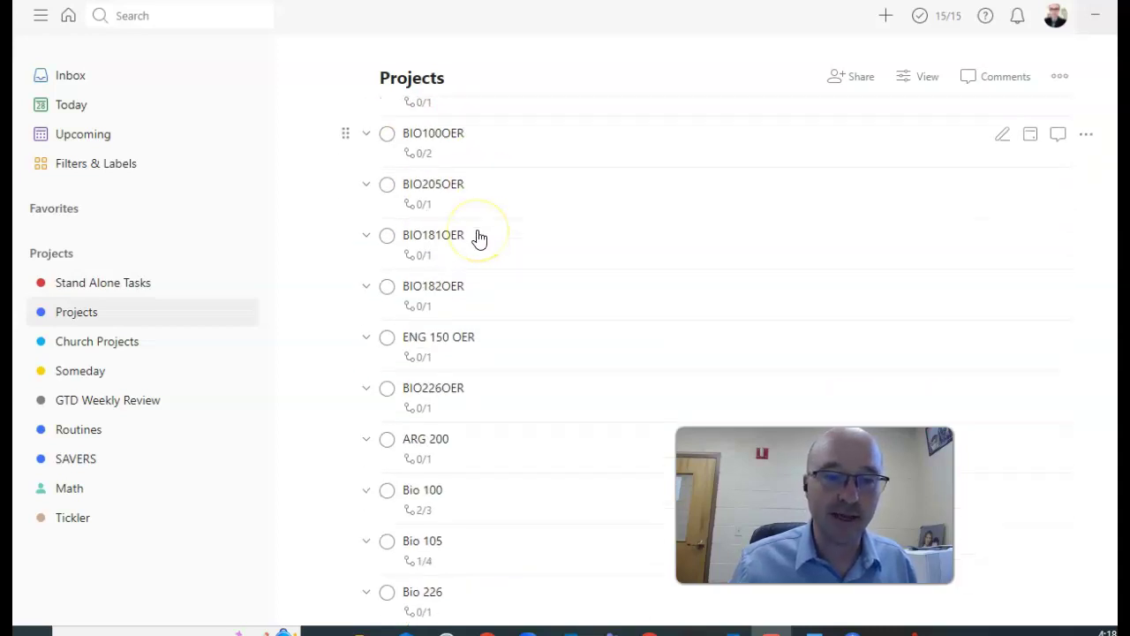
{"action": "scroll", "coordinate": [480, 234], "scroll_direction": "down", "scroll_amount": 5}
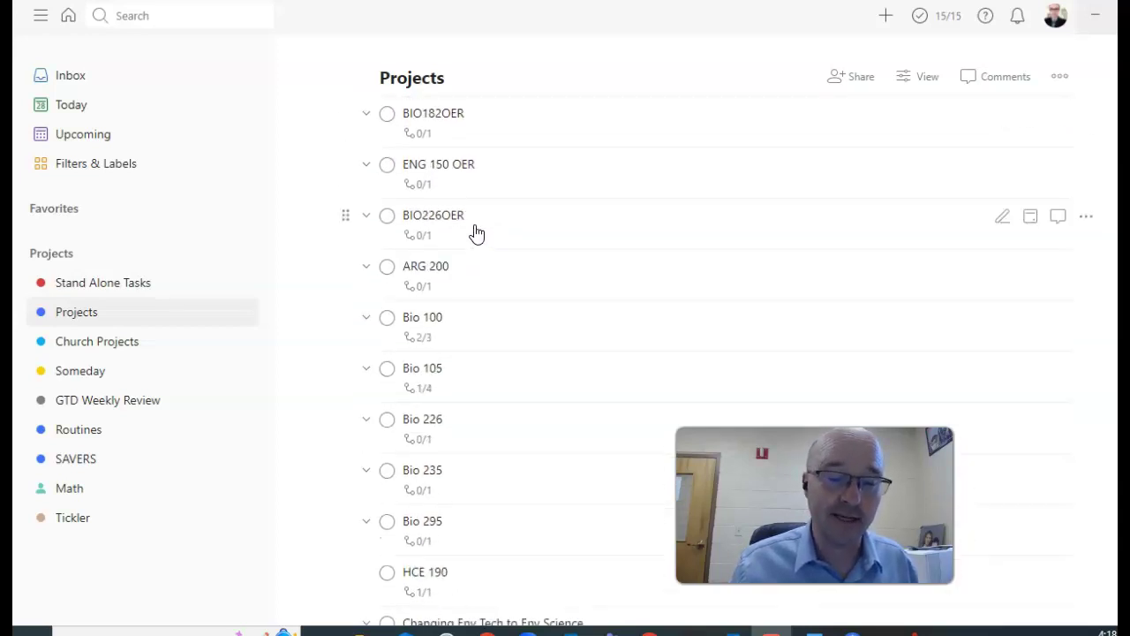
{"action": "scroll", "coordinate": [486, 230], "scroll_direction": "down", "scroll_amount": 6}
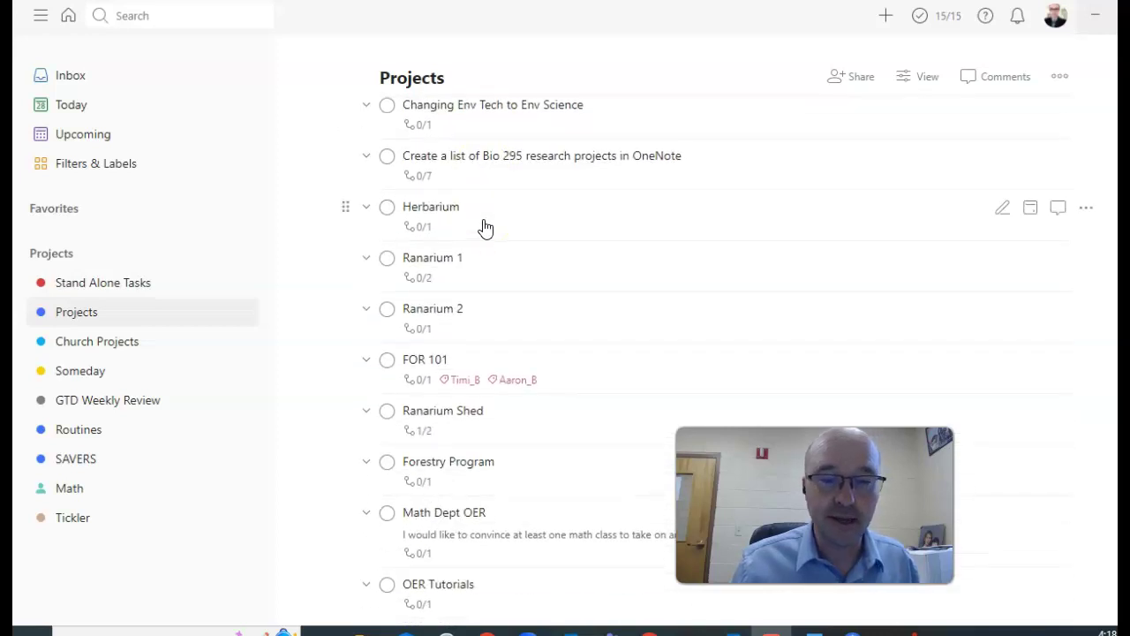
{"action": "scroll", "coordinate": [486, 228], "scroll_direction": "down", "scroll_amount": 3}
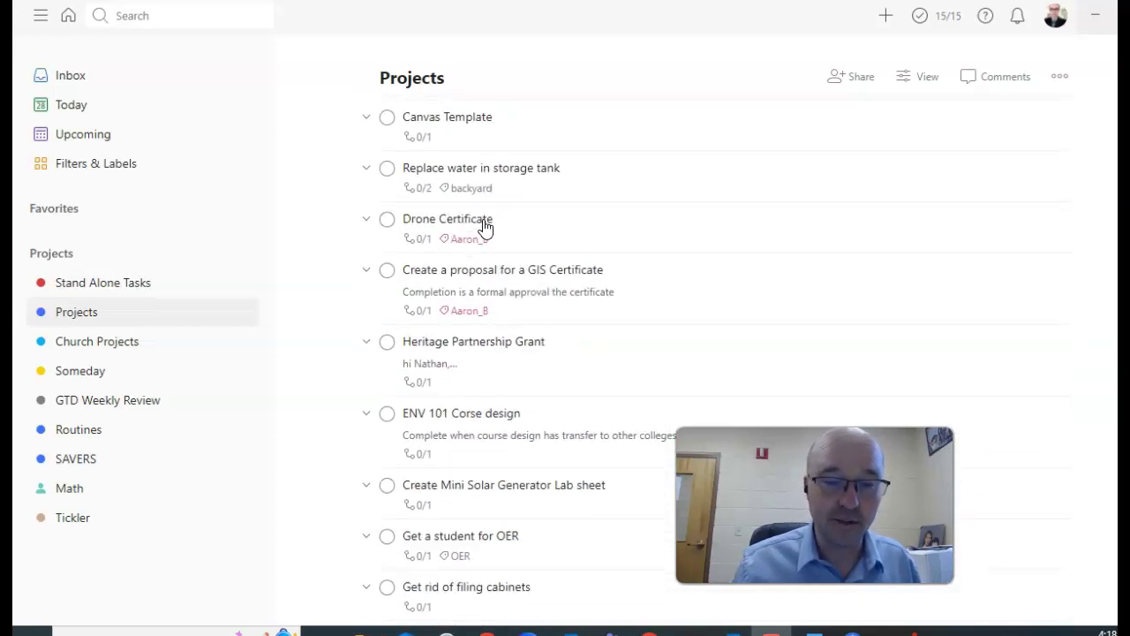
{"action": "scroll", "coordinate": [486, 228], "scroll_direction": "down", "scroll_amount": 2}
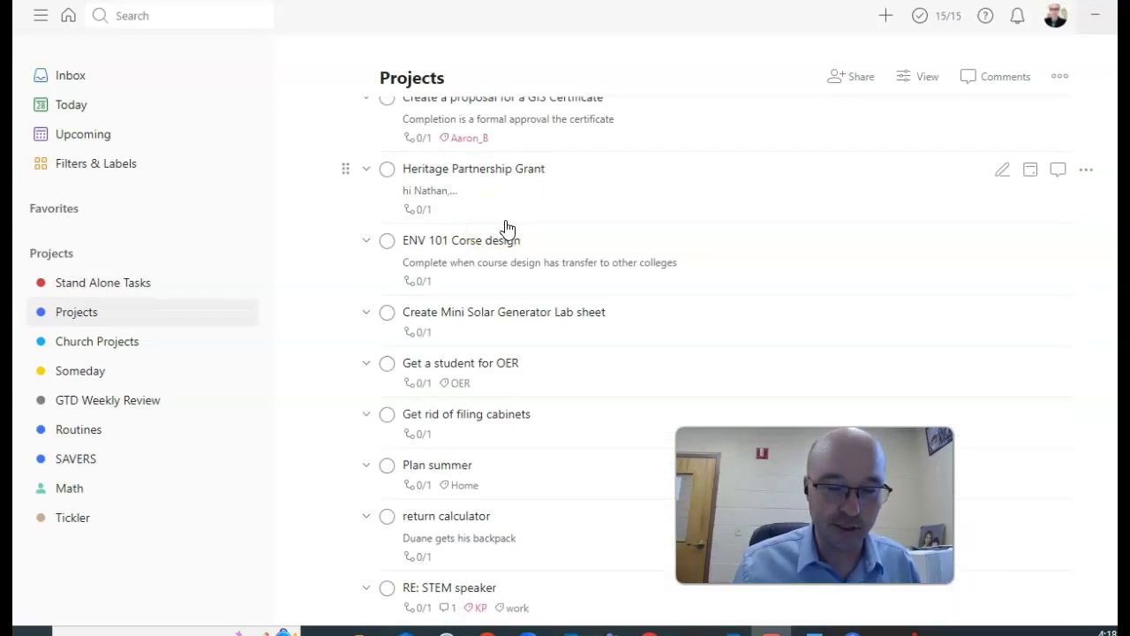
Expand Get rid of filing cabinets and mark its email subtask done, showing 1/1.
{"action": "scroll", "coordinate": [505, 457], "scroll_direction": "down", "scroll_amount": 2}
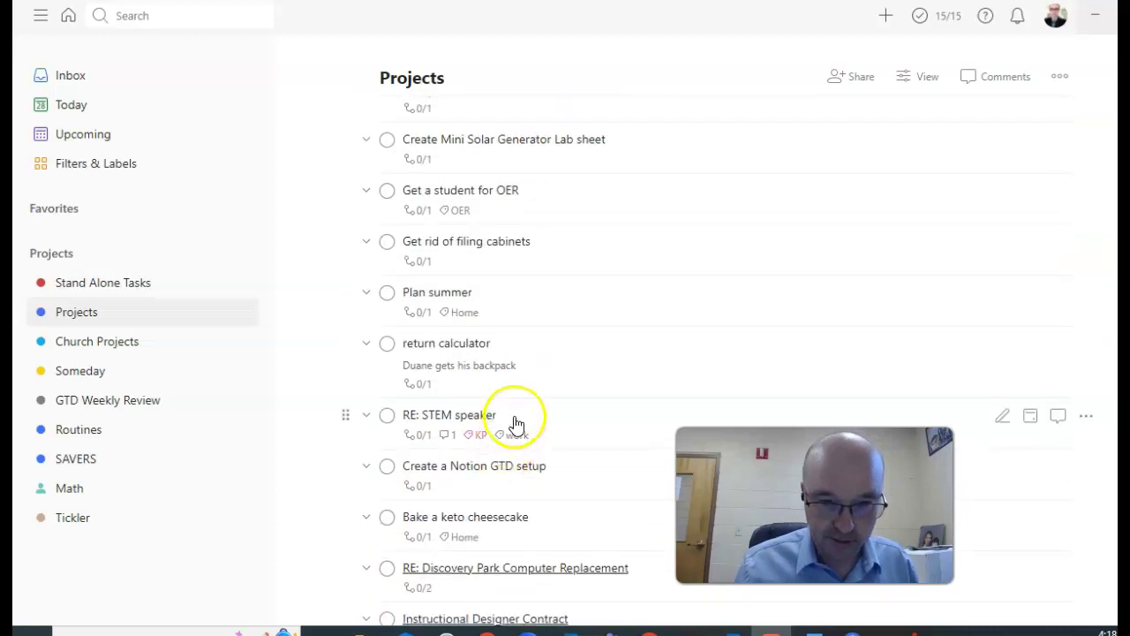
{"action": "left_click", "coordinate": [367, 243]}
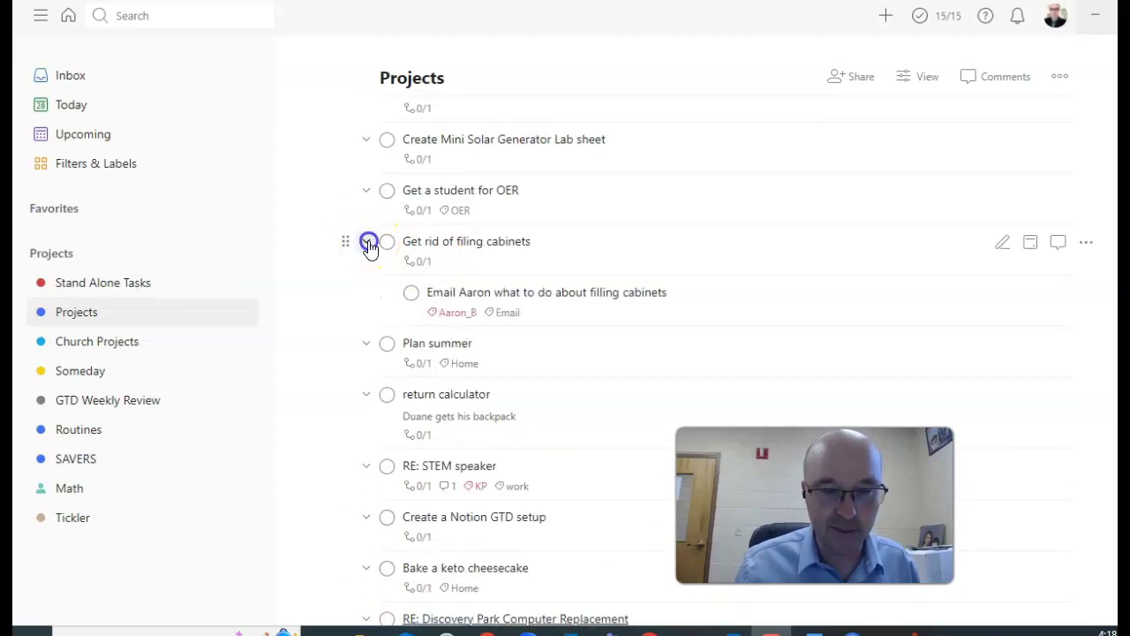
{"action": "left_click", "coordinate": [412, 297]}
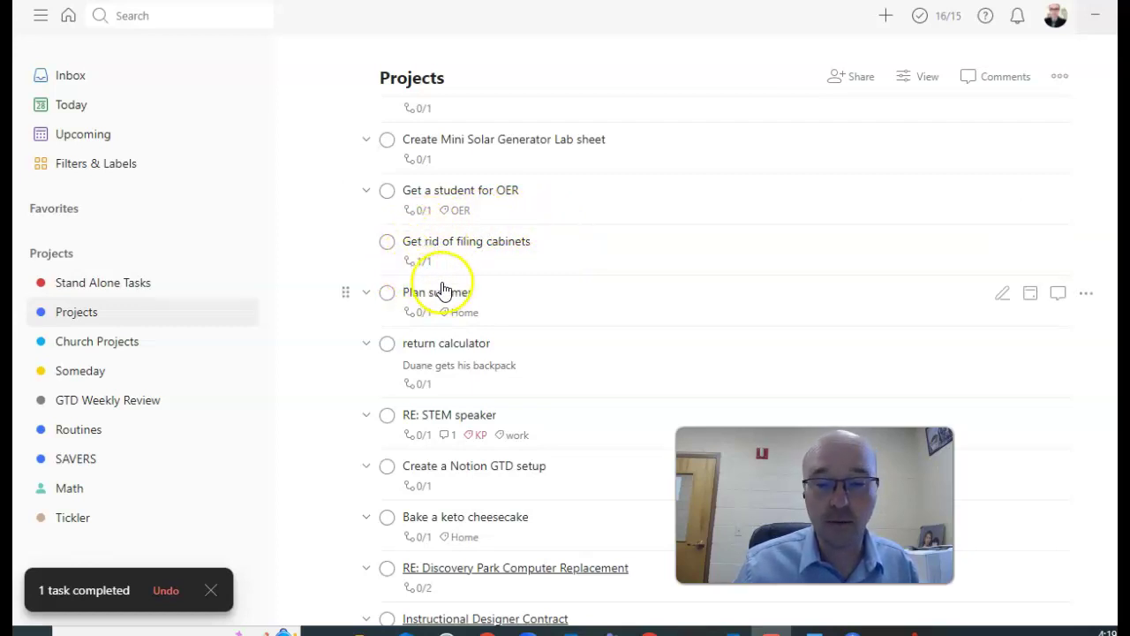
Uncheck the email sub-task and add a check-with-colleague sub-task tagged with his name label and RDC.
{"action": "left_click", "coordinate": [486, 250]}
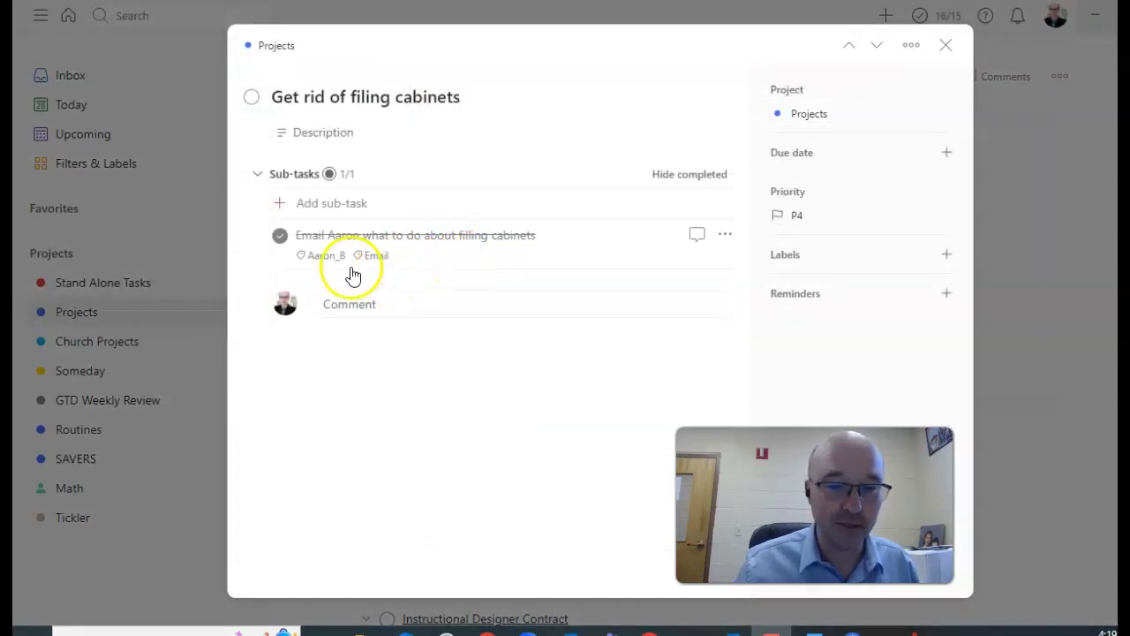
{"action": "left_click", "coordinate": [279, 235]}
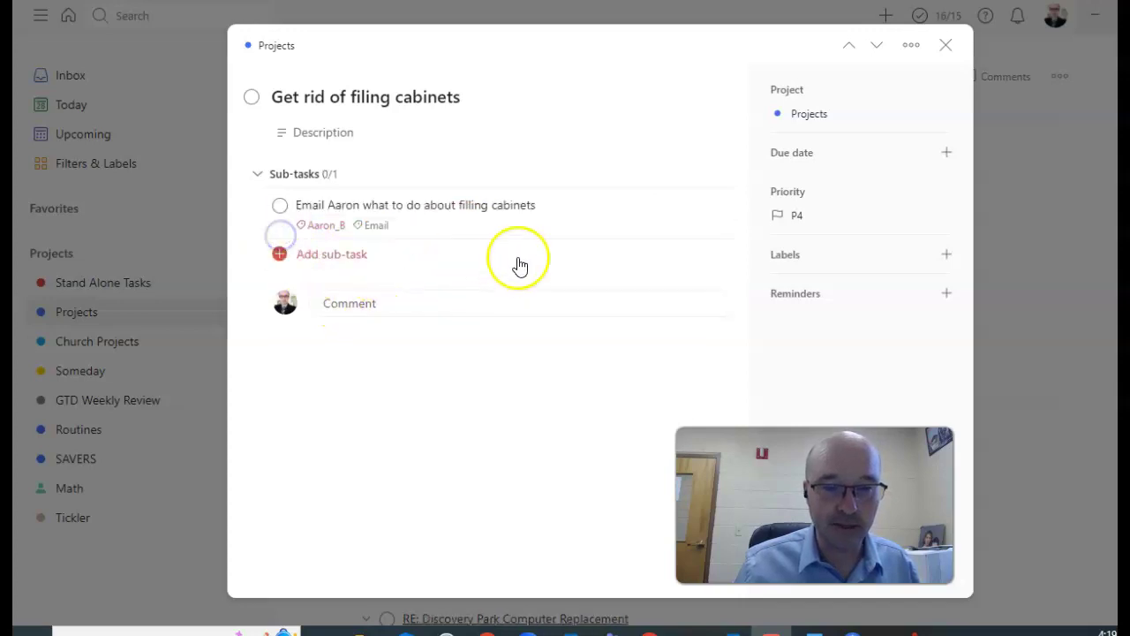
{"action": "left_click", "coordinate": [348, 255]}
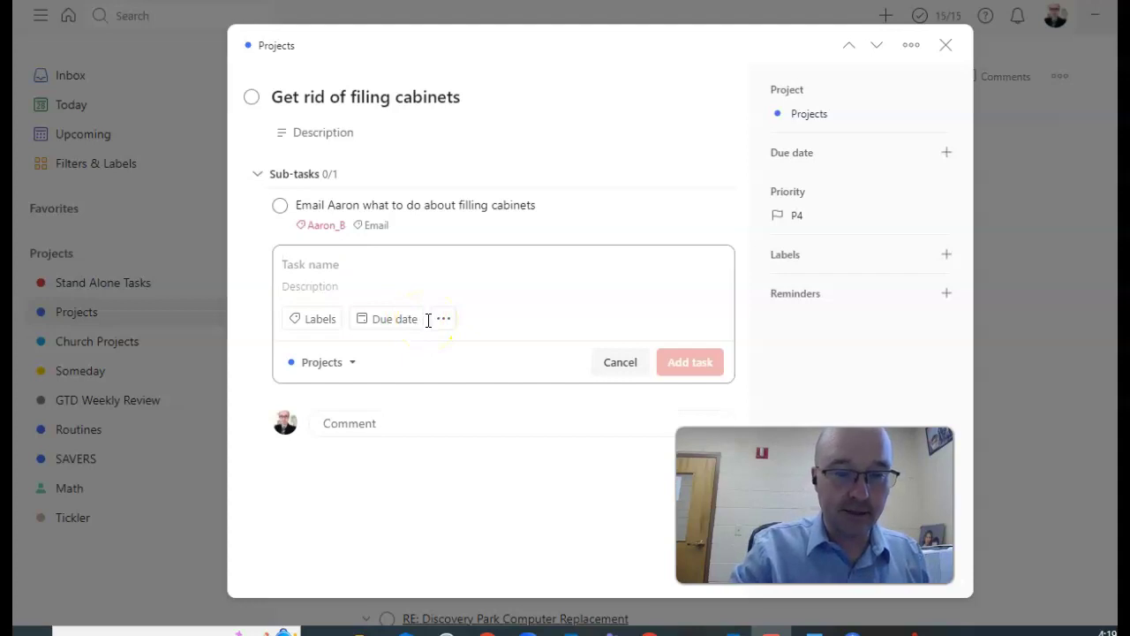
{"action": "type", "text": "N"}
{"action": "key", "text": "BackSpace"}
{"action": "type", "text": "Ch"}
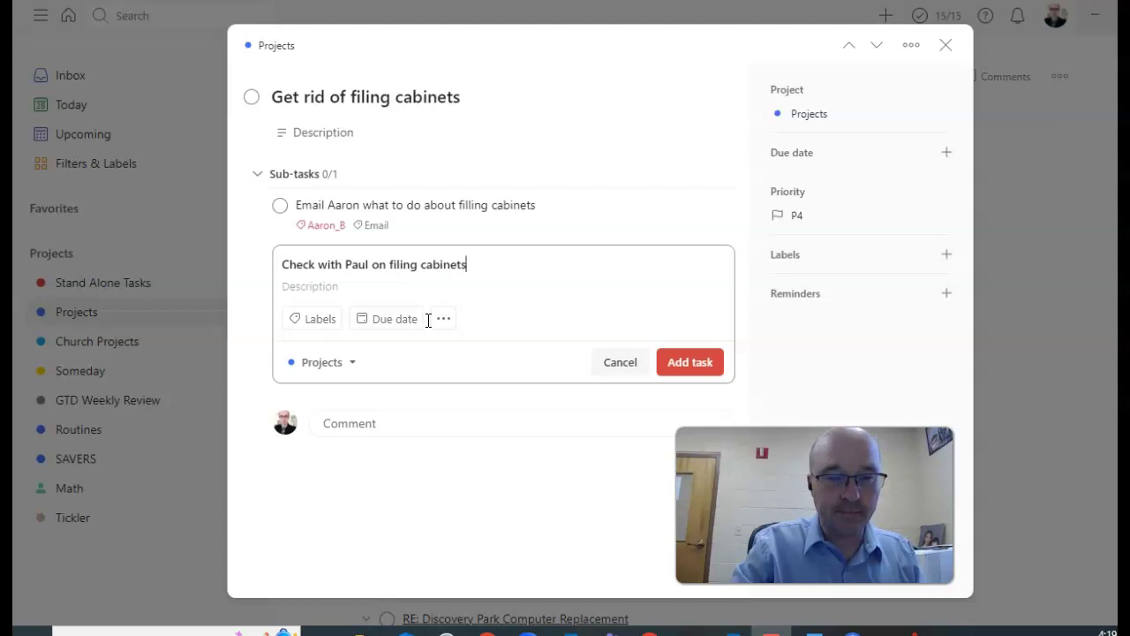
{"action": "type", "text": "@Paul"}
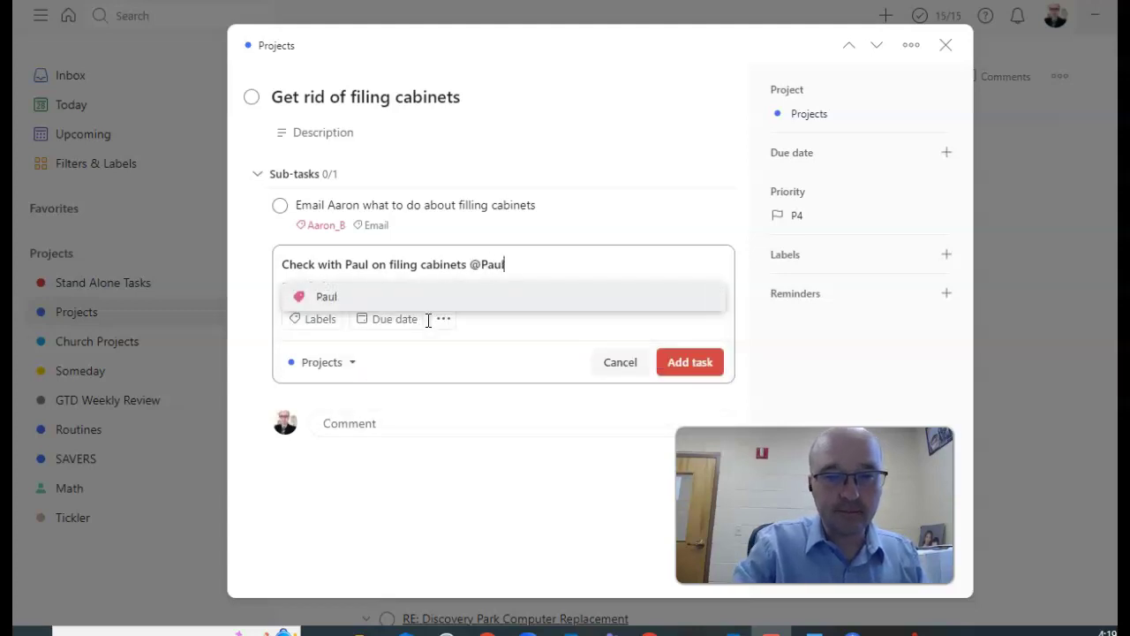
{"action": "key", "text": "Return"}
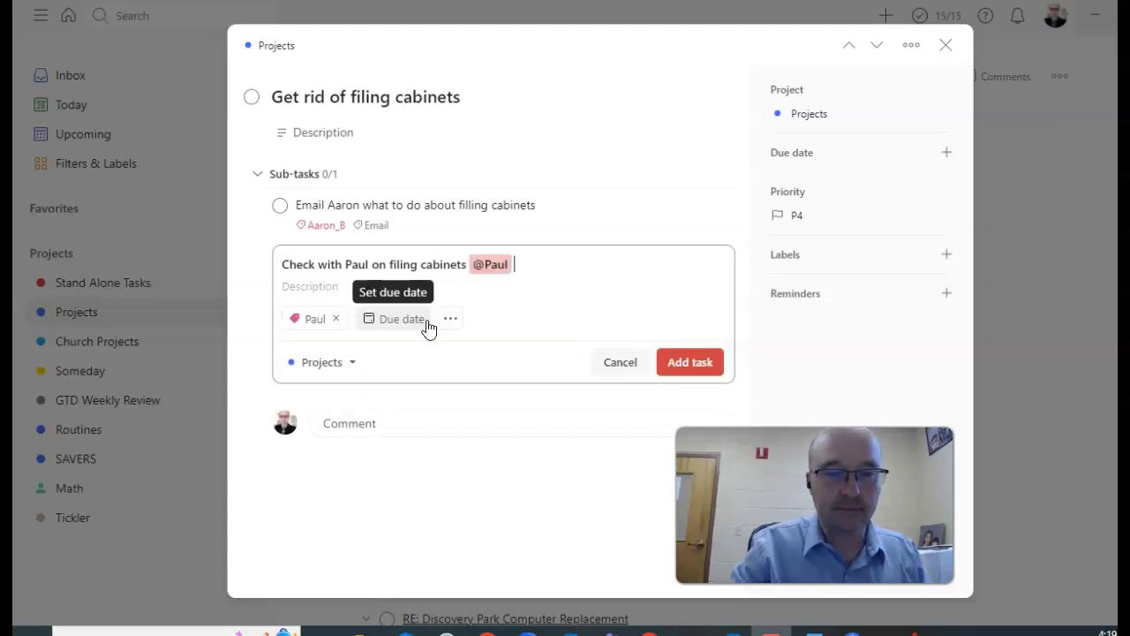
{"action": "type", "text": "@"}
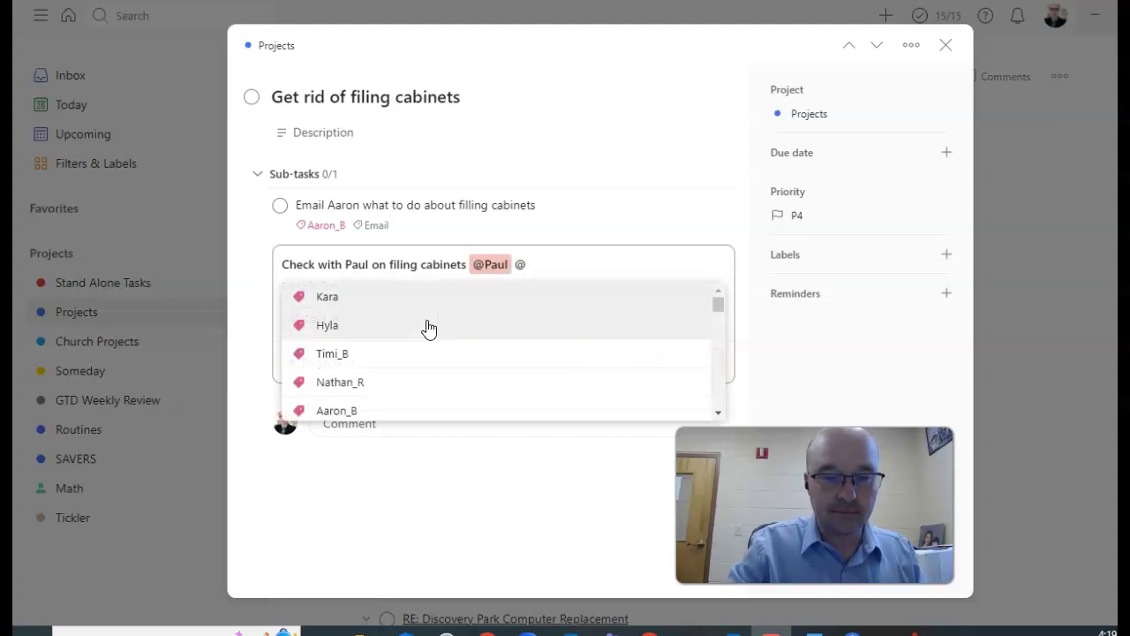
{"action": "type", "text": "D"}
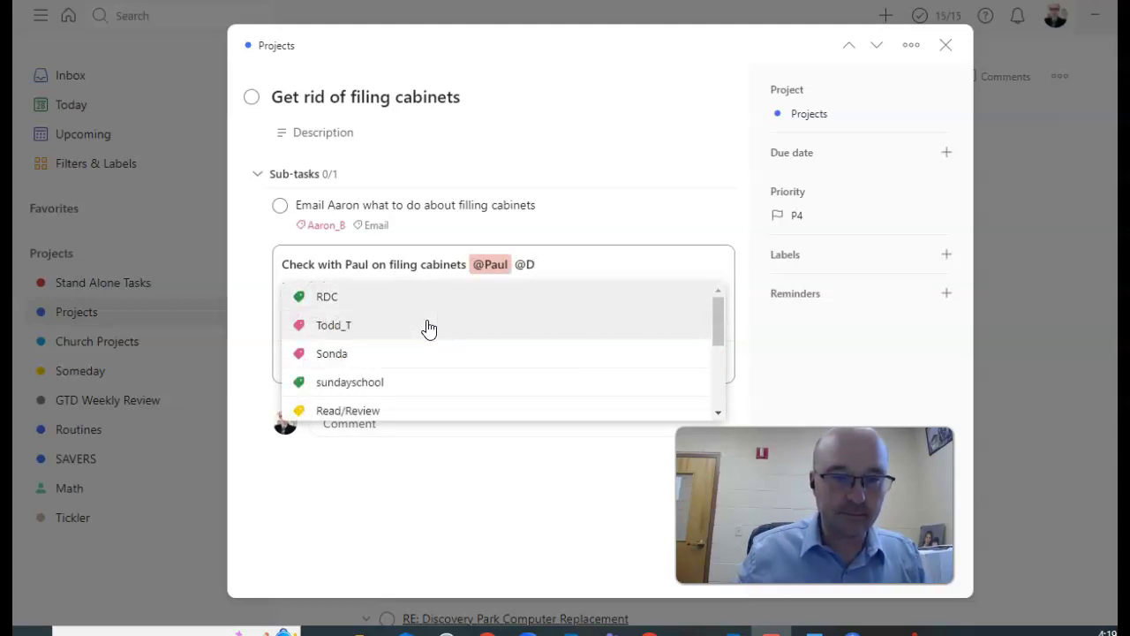
{"action": "left_click", "coordinate": [332, 297]}
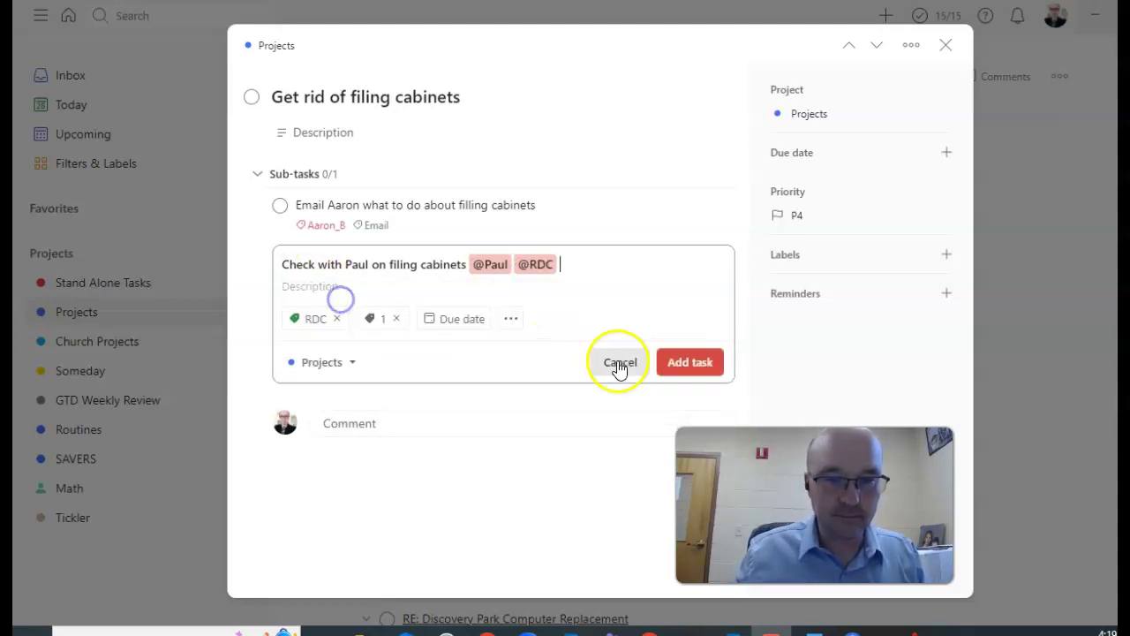
{"action": "left_click", "coordinate": [689, 362]}
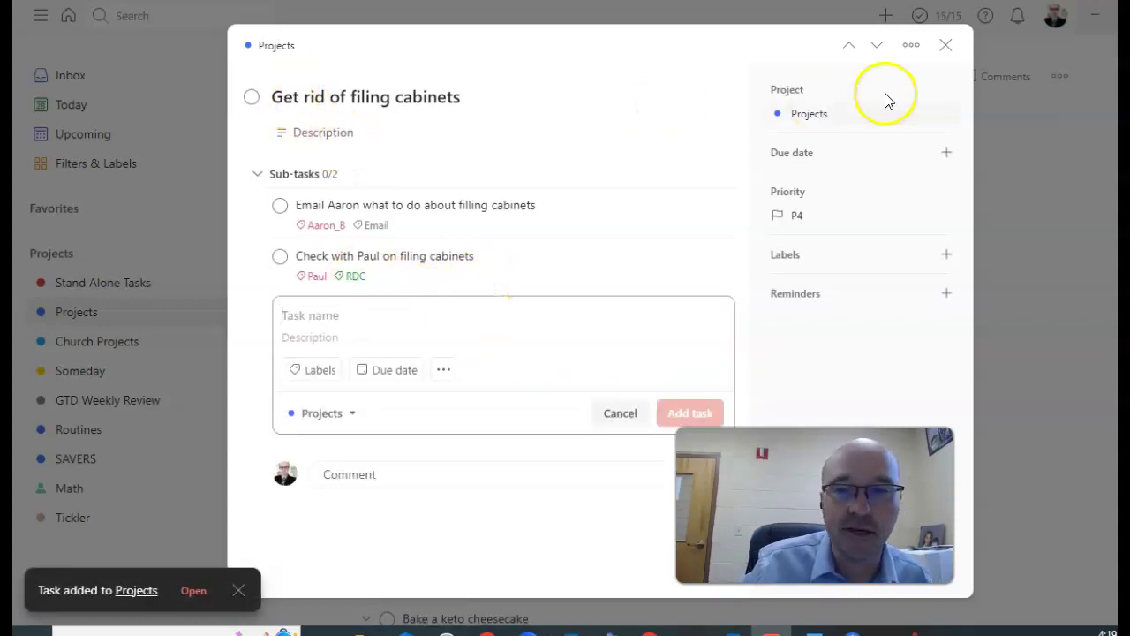
{"action": "left_click", "coordinate": [946, 45]}
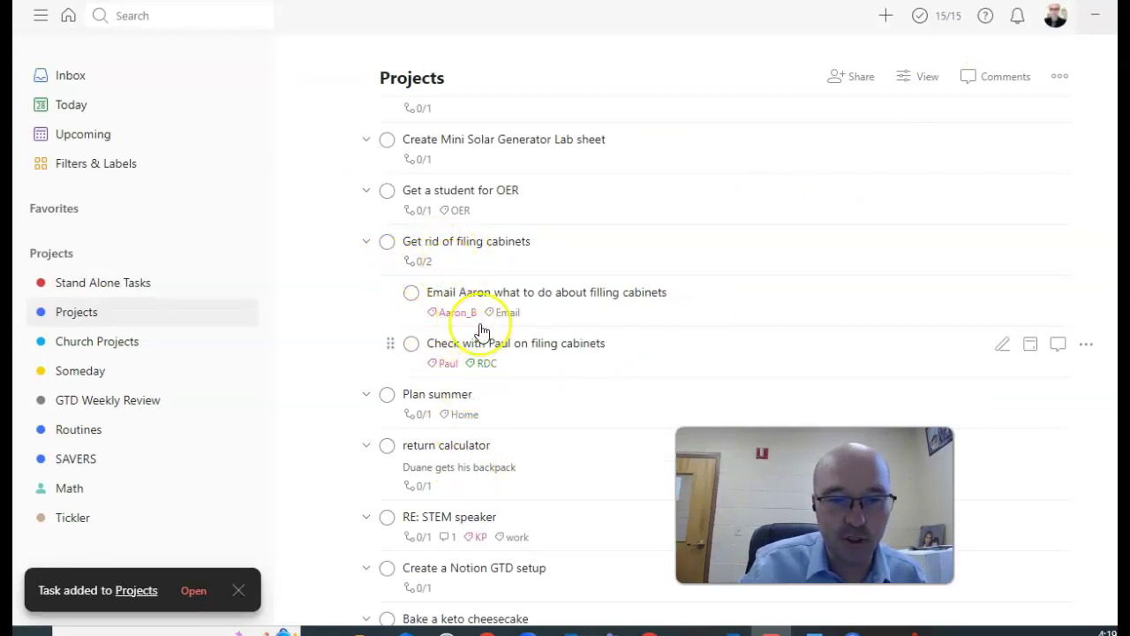
{"action": "left_click", "coordinate": [366, 241]}
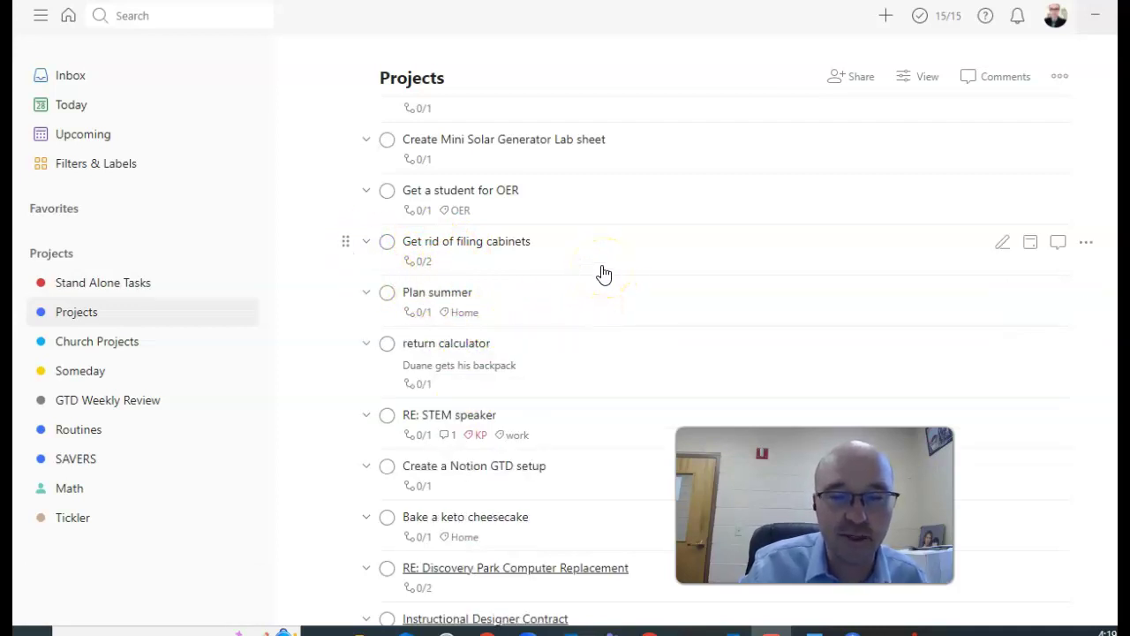
{"action": "scroll", "coordinate": [604, 274], "scroll_direction": "down", "scroll_amount": 5}
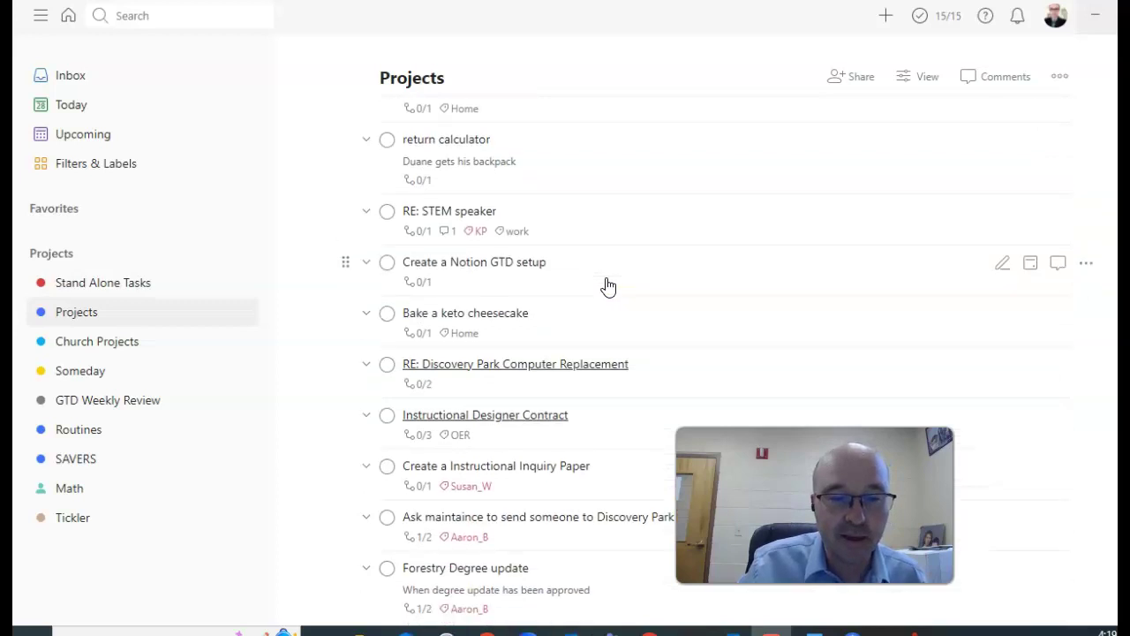
{"action": "scroll", "coordinate": [517, 362], "scroll_direction": "down", "scroll_amount": 1}
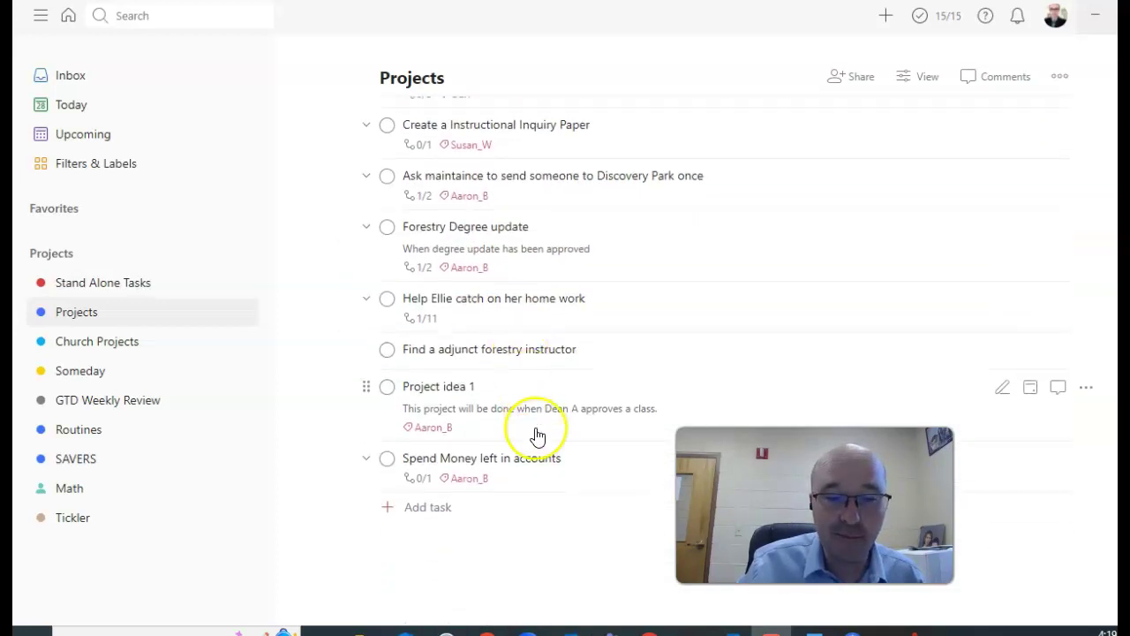
{"action": "scroll", "coordinate": [529, 415], "scroll_direction": "up", "scroll_amount": 3}
{"action": "scroll", "coordinate": [527, 411], "scroll_direction": "up", "scroll_amount": 12}
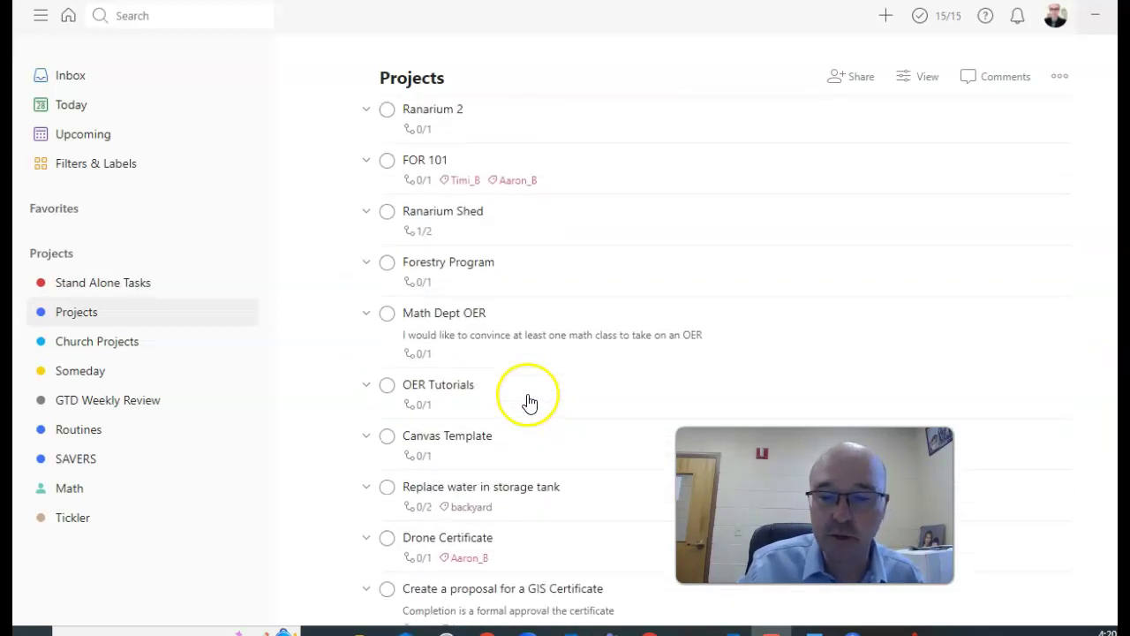
{"action": "scroll", "coordinate": [525, 393], "scroll_direction": "up", "scroll_amount": 8}
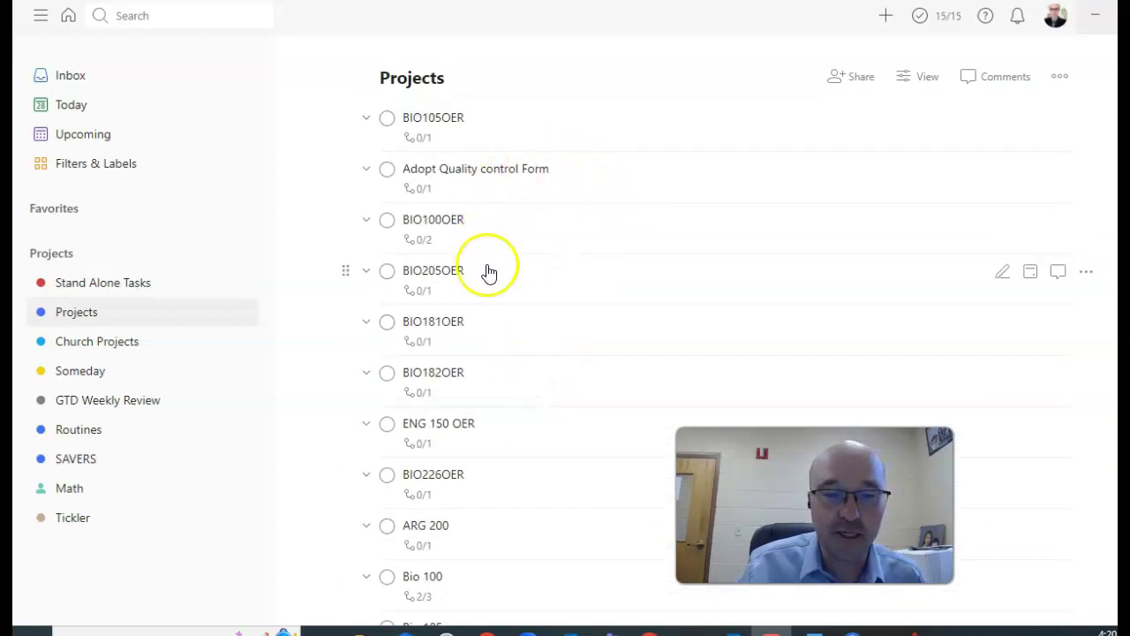
{"action": "scroll", "coordinate": [500, 327], "scroll_direction": "down", "scroll_amount": 6}
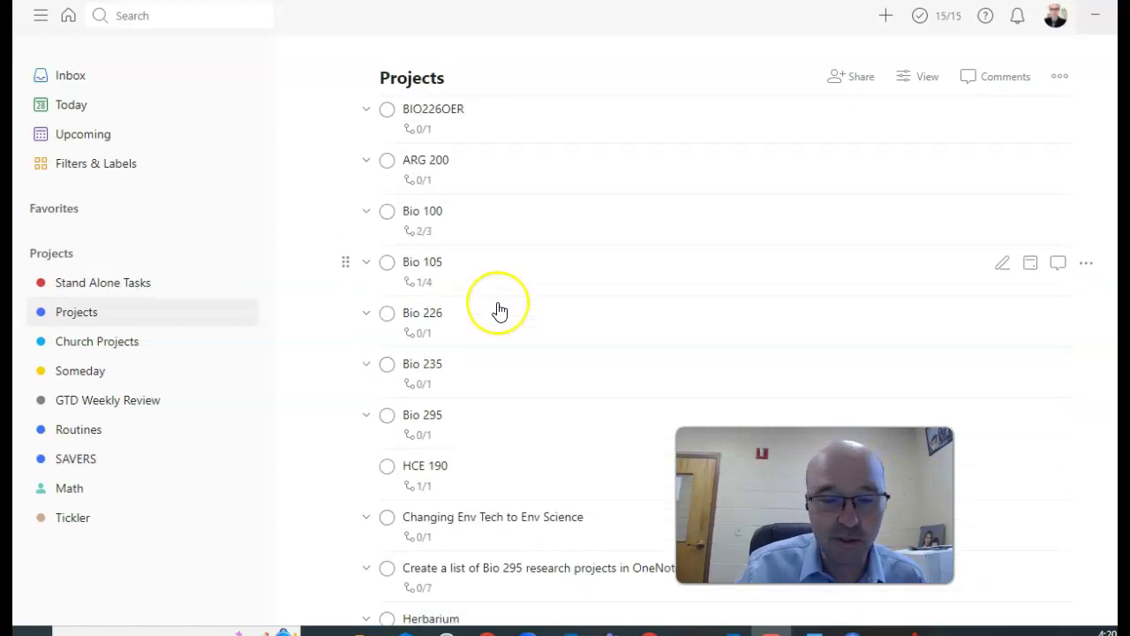
{"action": "scroll", "coordinate": [499, 310], "scroll_direction": "down", "scroll_amount": 8}
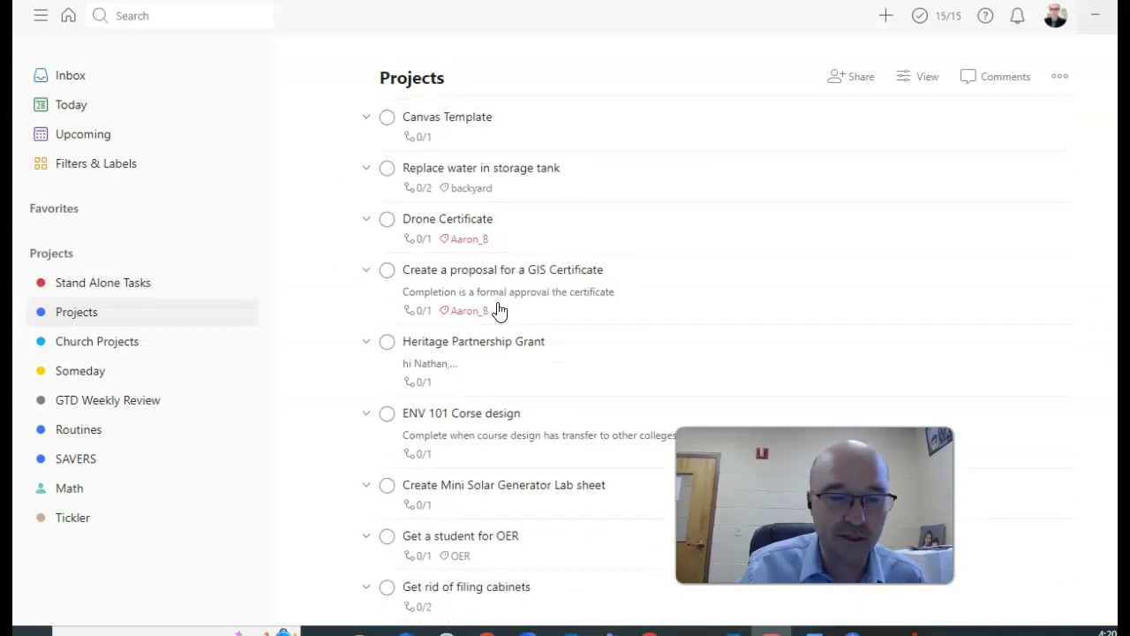
{"action": "scroll", "coordinate": [494, 305], "scroll_direction": "up", "scroll_amount": 4}
{"action": "scroll", "coordinate": [492, 304], "scroll_direction": "up", "scroll_amount": 12}
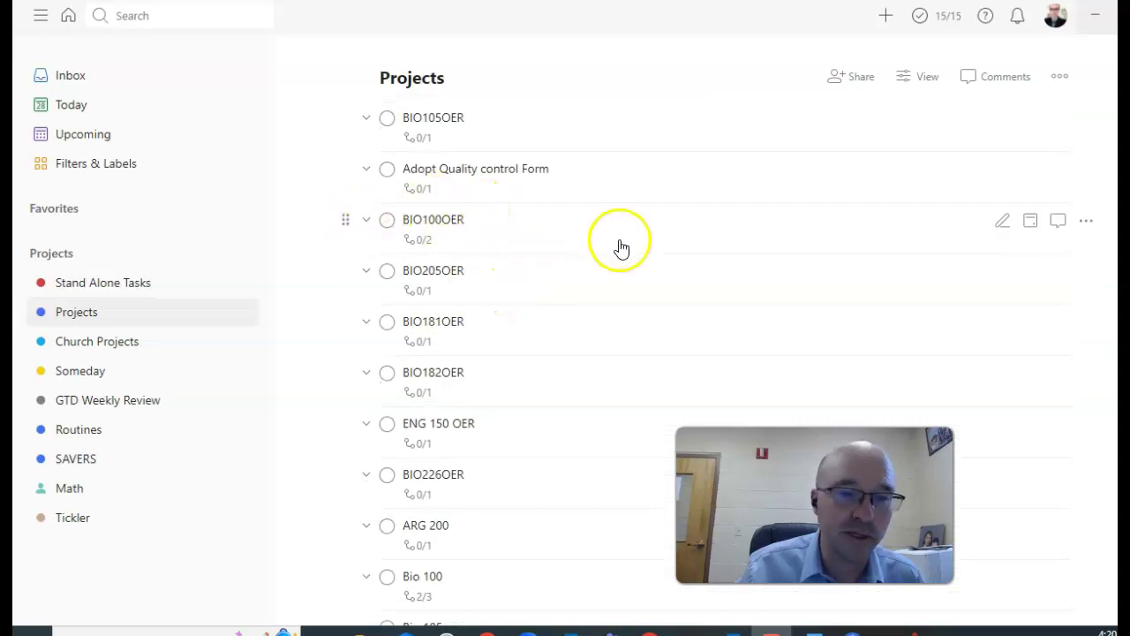
Open Filters & Labels and scroll through the tasks under one colleague's name label.
{"action": "left_click", "coordinate": [125, 164]}
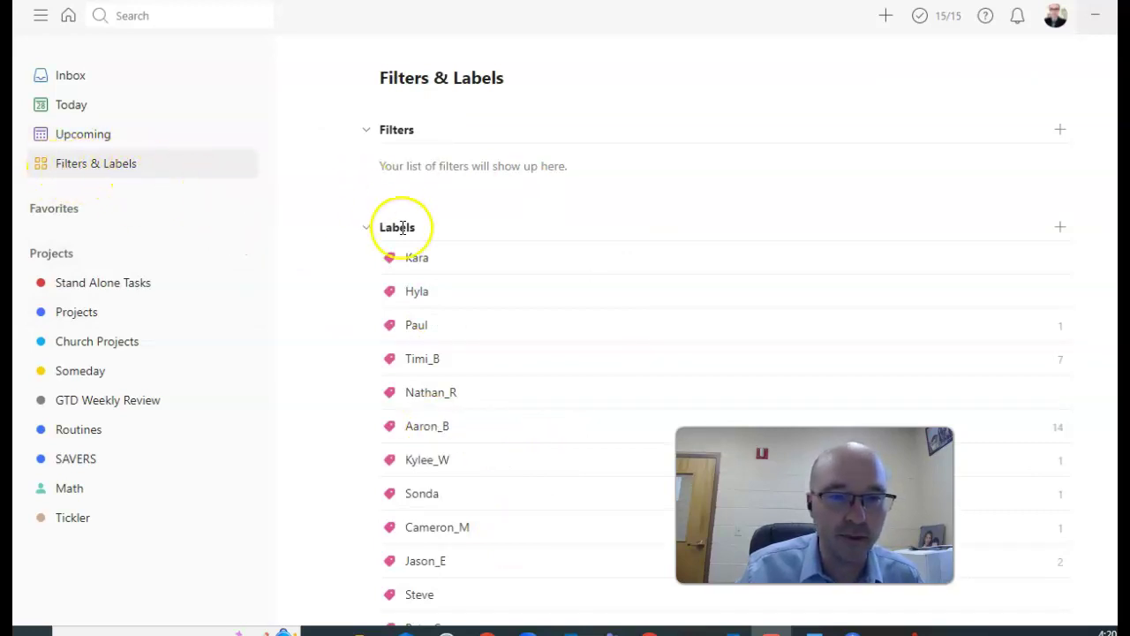
{"action": "left_click", "coordinate": [429, 427]}
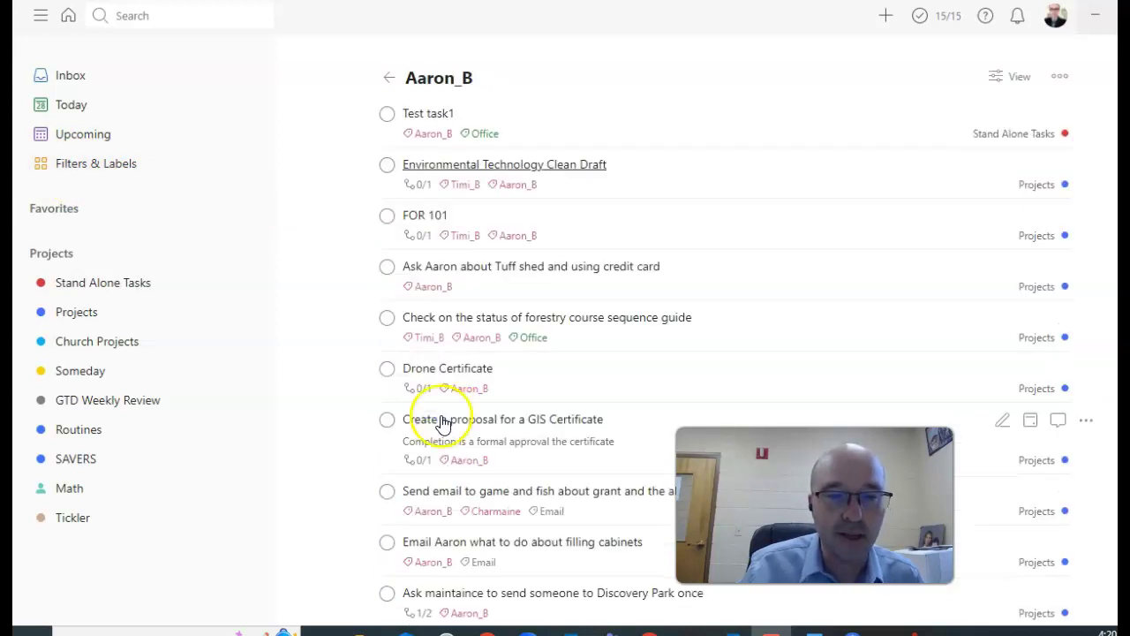
{"action": "scroll", "coordinate": [446, 410], "scroll_direction": "down", "scroll_amount": 3}
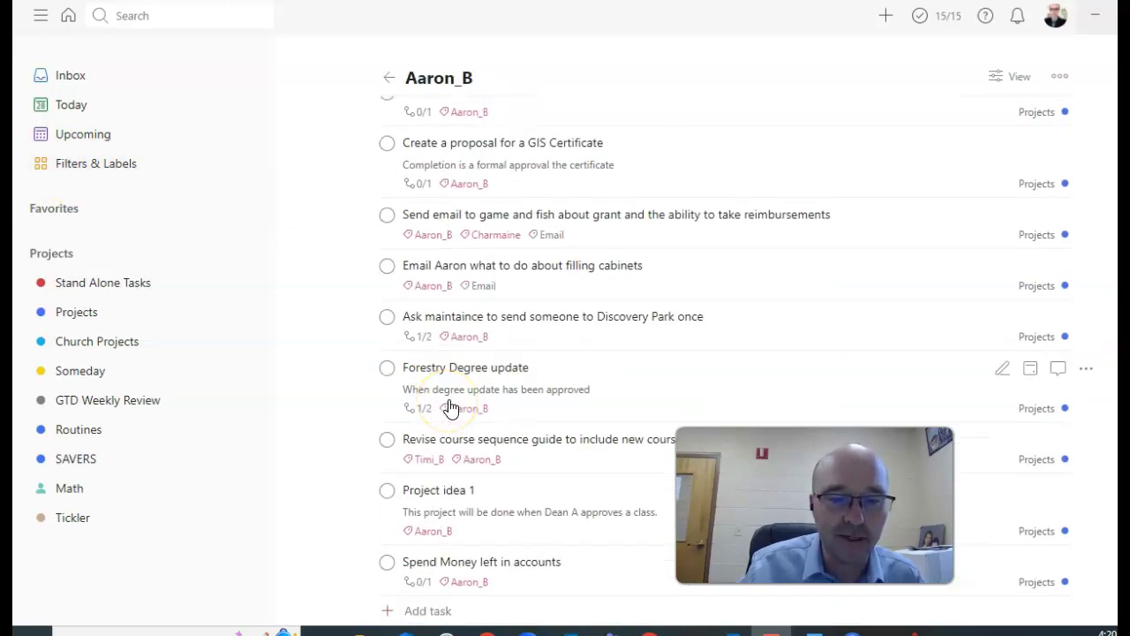
{"action": "scroll", "coordinate": [451, 406], "scroll_direction": "up", "scroll_amount": 3}
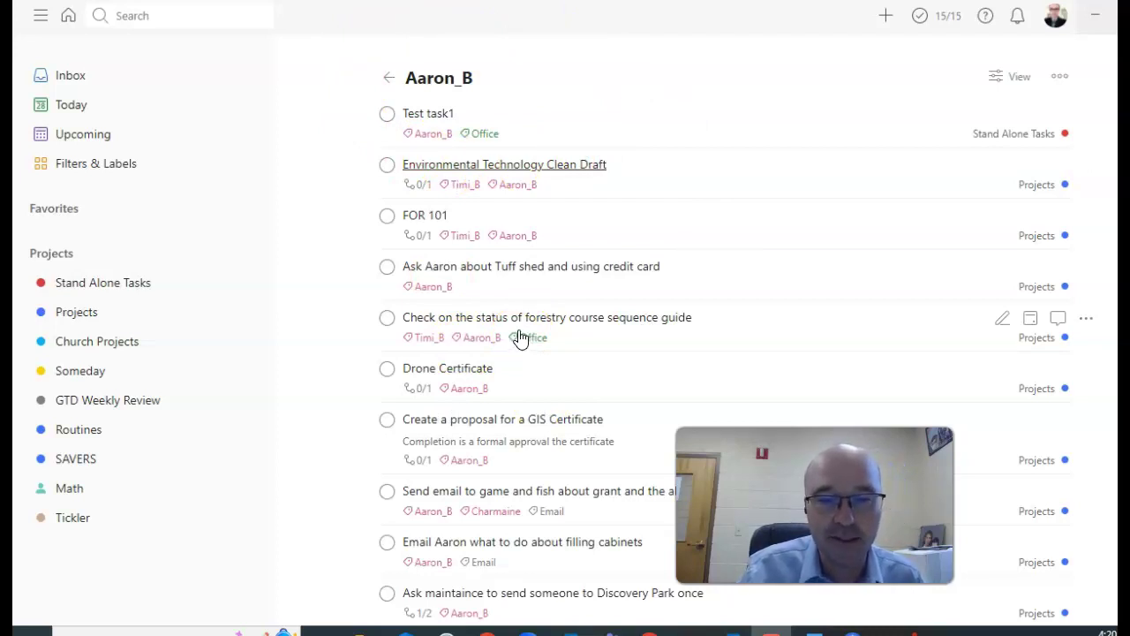
{"action": "scroll", "coordinate": [519, 338], "scroll_direction": "down", "scroll_amount": 3}
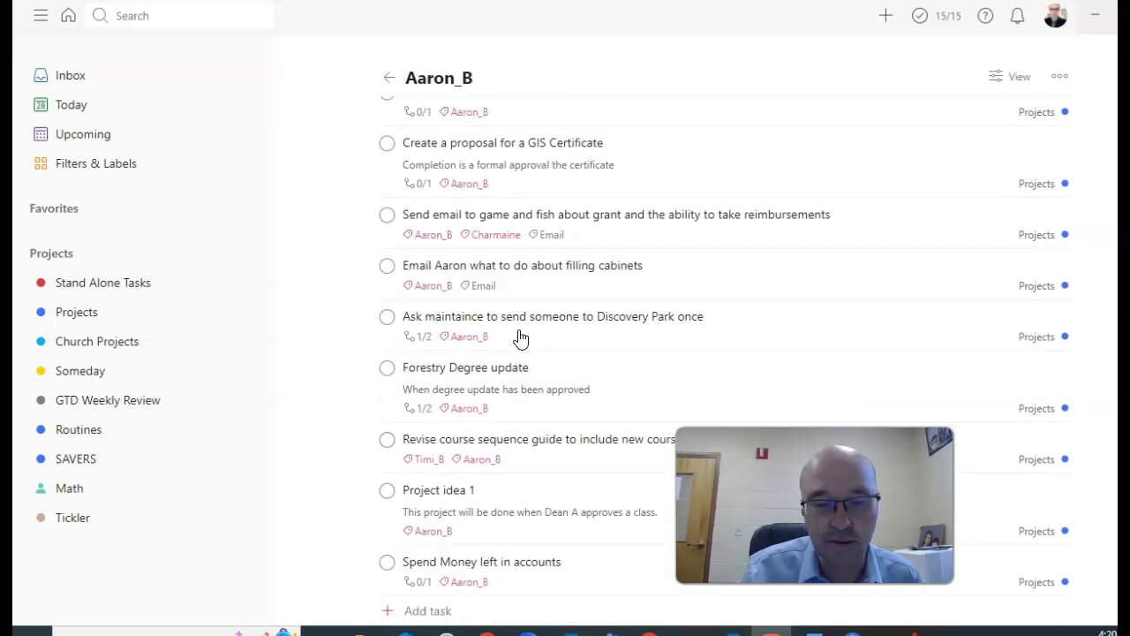
{"action": "scroll", "coordinate": [519, 338], "scroll_direction": "up", "scroll_amount": 3}
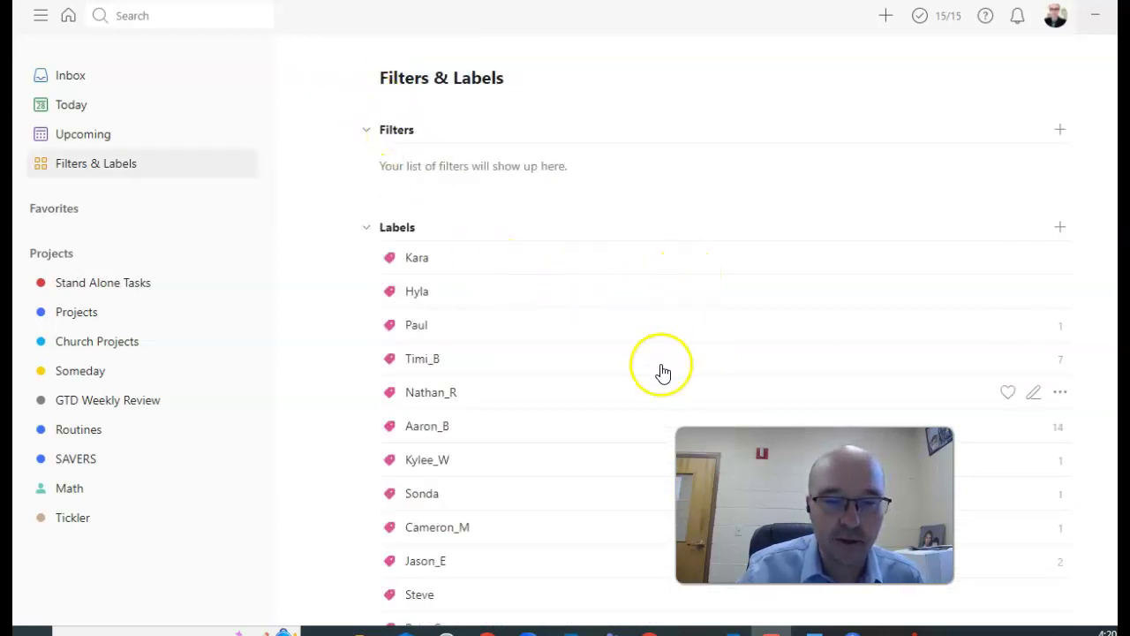
{"action": "left_click", "coordinate": [406, 361]}
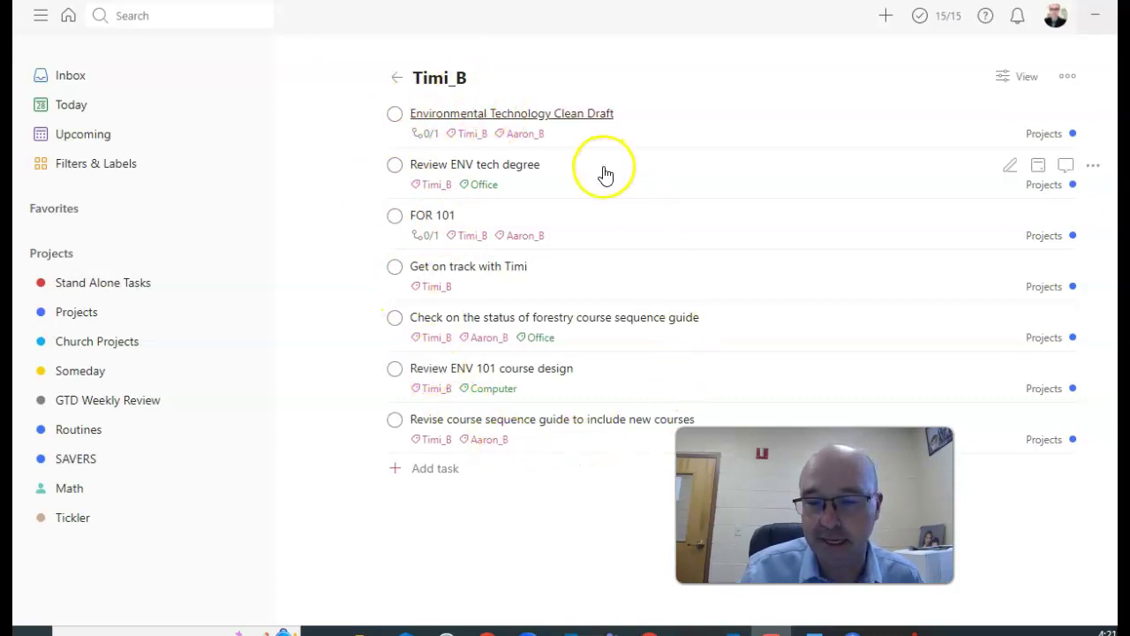
{"action": "left_click", "coordinate": [396, 78]}
{"action": "scroll", "coordinate": [486, 291], "scroll_direction": "down", "scroll_amount": 6}
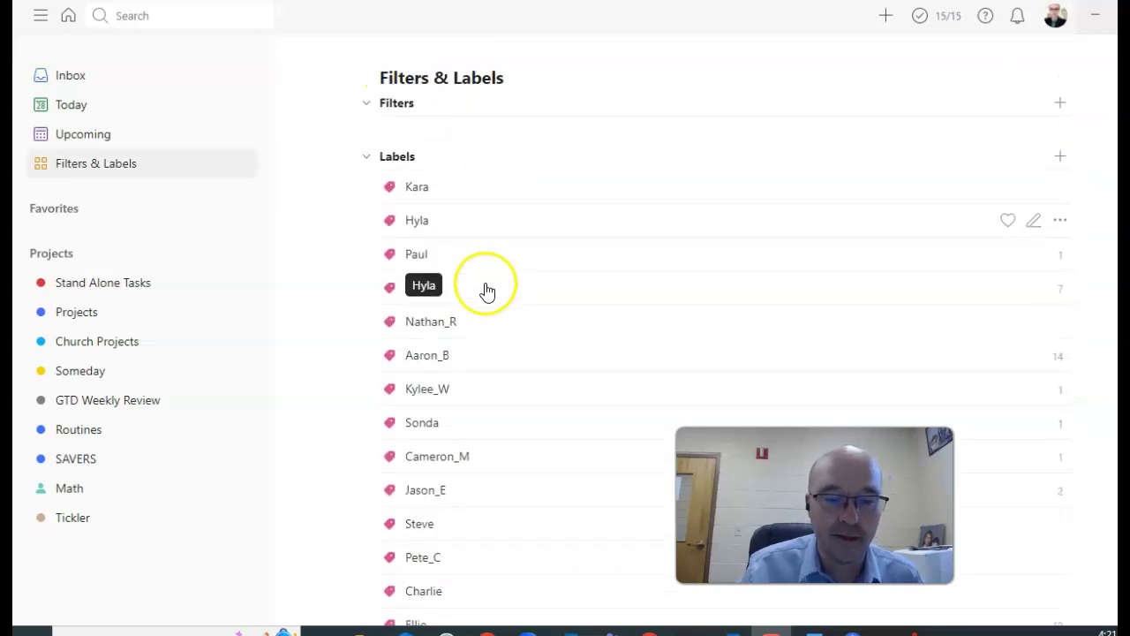
{"action": "scroll", "coordinate": [493, 288], "scroll_direction": "down", "scroll_amount": 5}
{"action": "scroll", "coordinate": [492, 292], "scroll_direction": "up", "scroll_amount": 5}
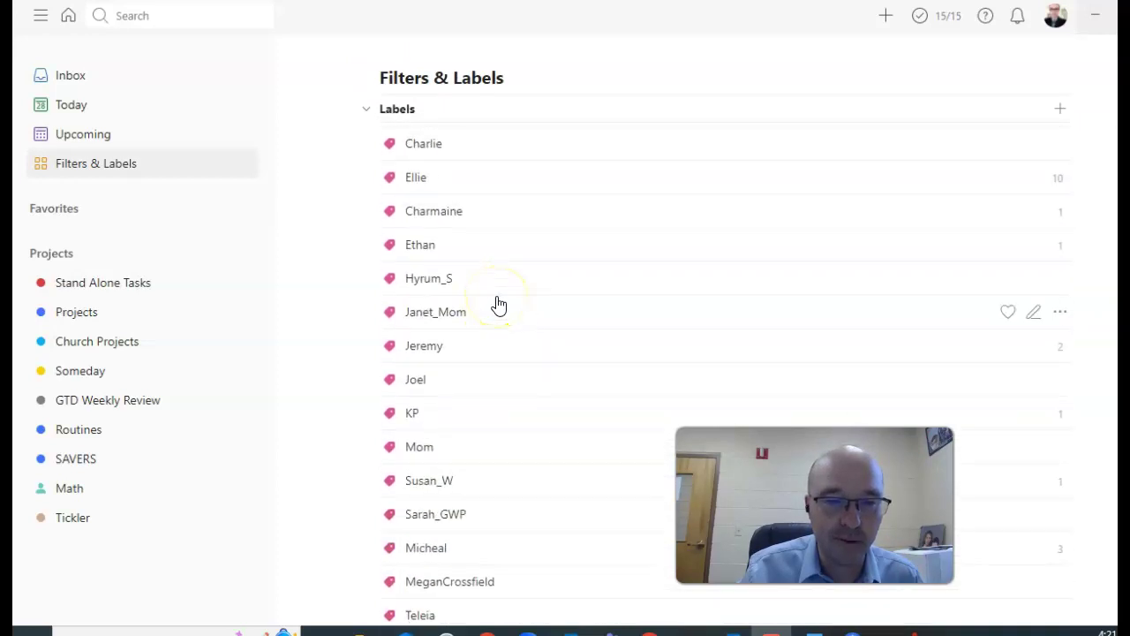
{"action": "scroll", "coordinate": [499, 305], "scroll_direction": "up", "scroll_amount": 5}
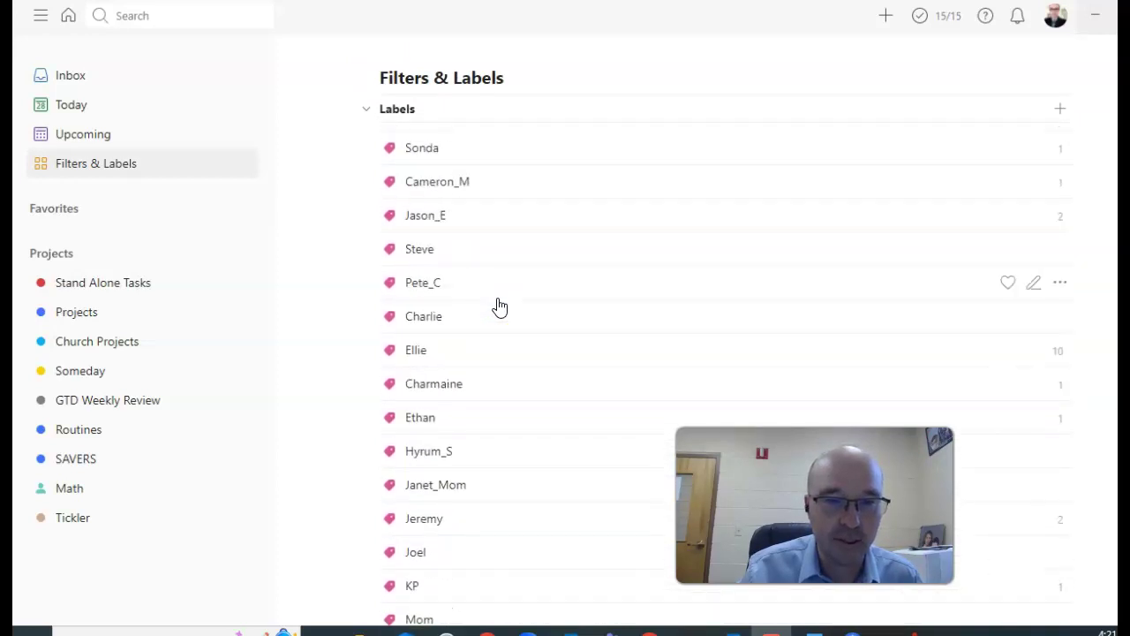
{"action": "scroll", "coordinate": [499, 306], "scroll_direction": "up", "scroll_amount": 3}
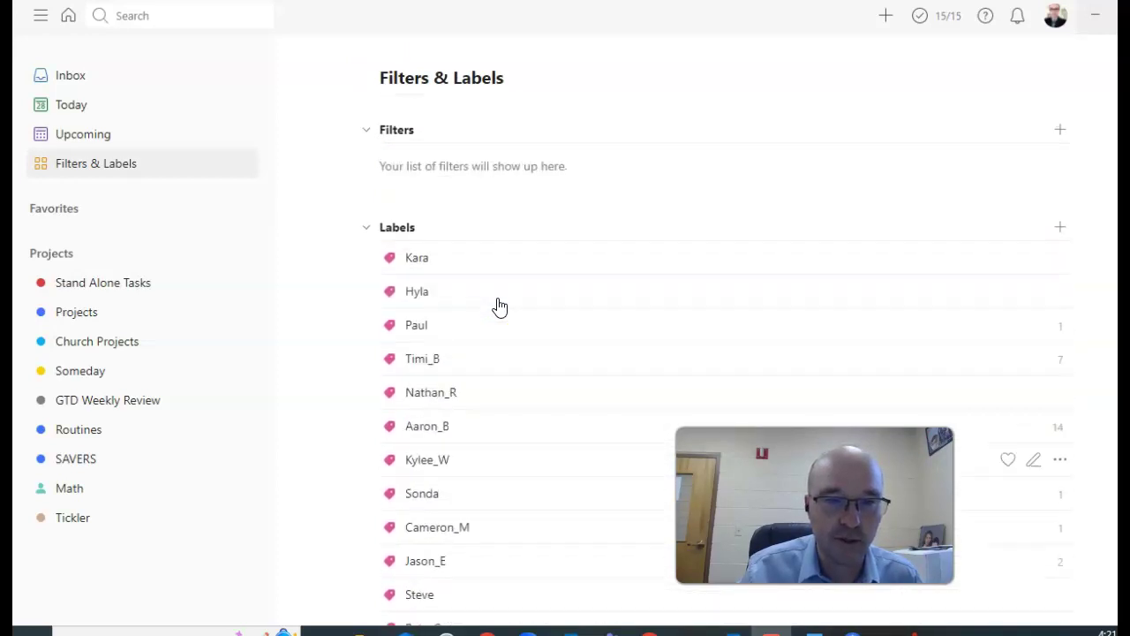
{"action": "left_click", "coordinate": [419, 290]}
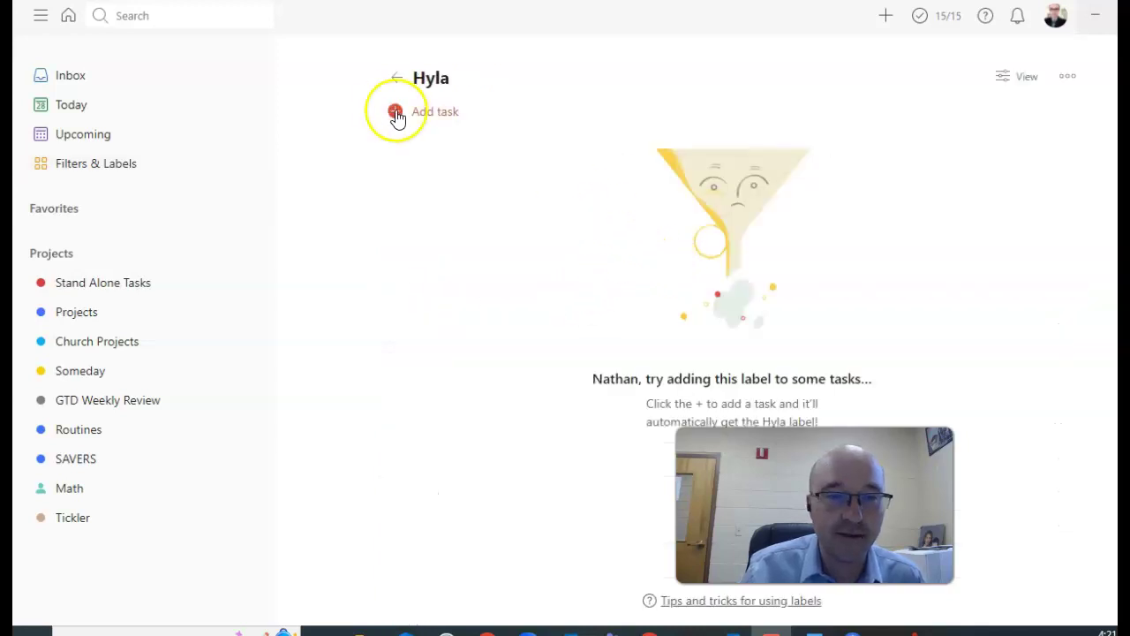
{"action": "left_click", "coordinate": [397, 77]}
{"action": "scroll", "coordinate": [544, 281], "scroll_direction": "down", "scroll_amount": 4}
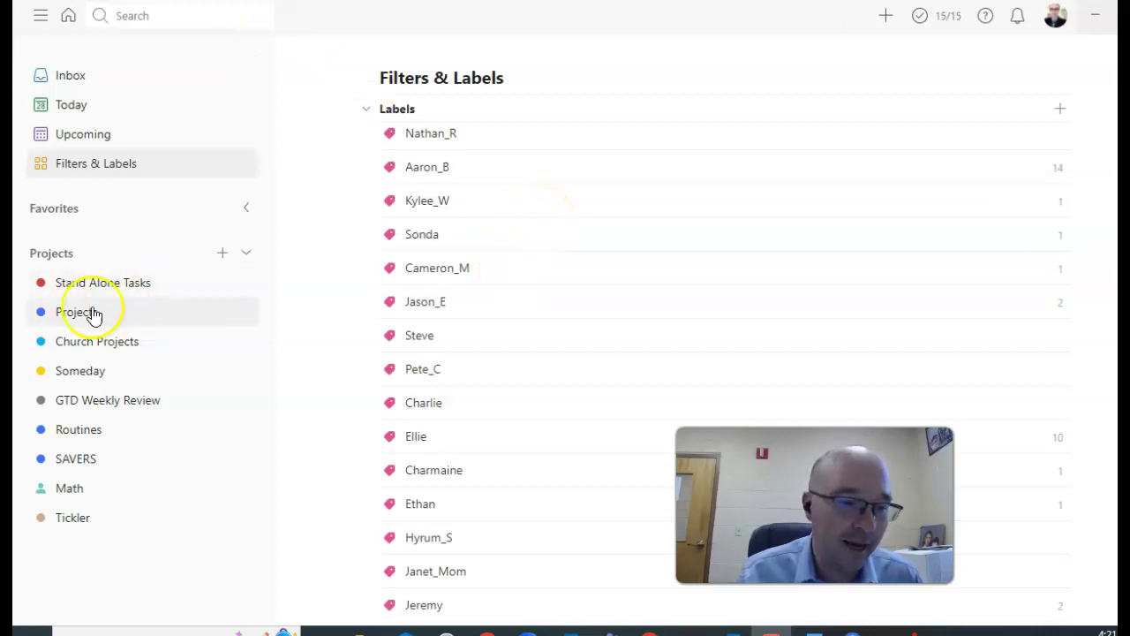
Open Routines and scroll through House chores like Make Beds, Check floors and Do laundry.
{"action": "left_click", "coordinate": [84, 442]}
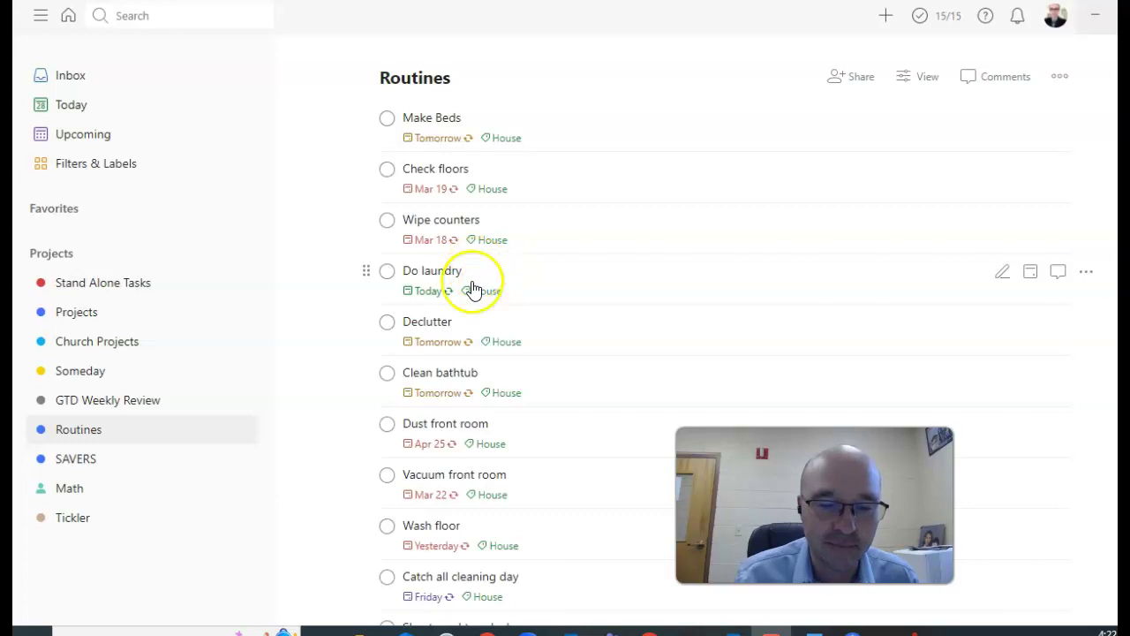
{"action": "scroll", "coordinate": [518, 494], "scroll_direction": "down", "scroll_amount": 6}
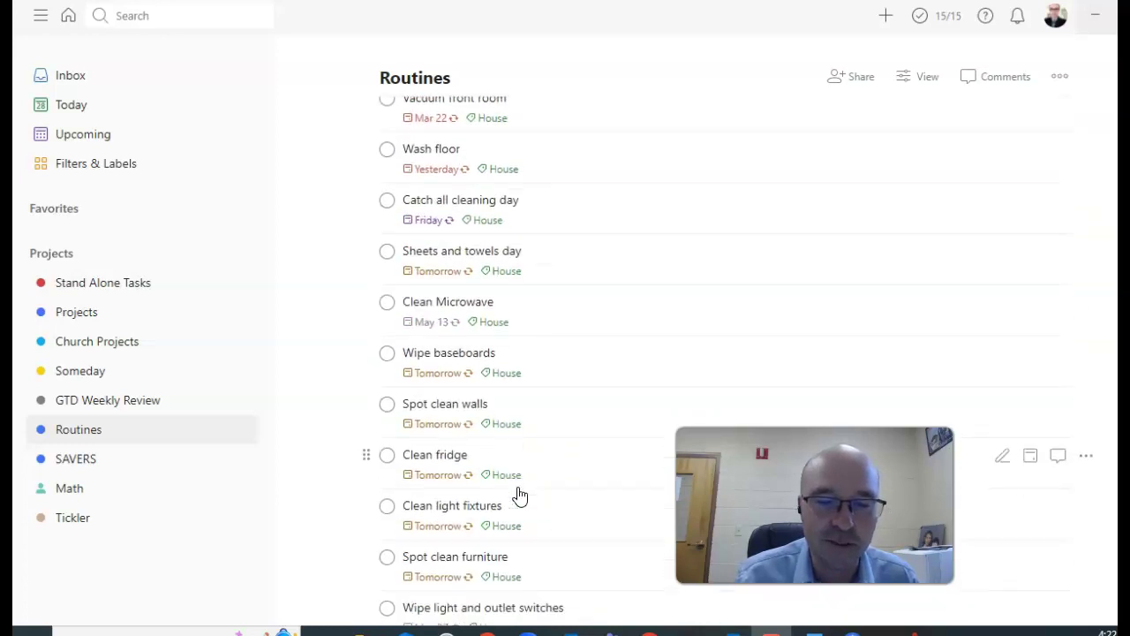
{"action": "scroll", "coordinate": [519, 496], "scroll_direction": "down", "scroll_amount": 3}
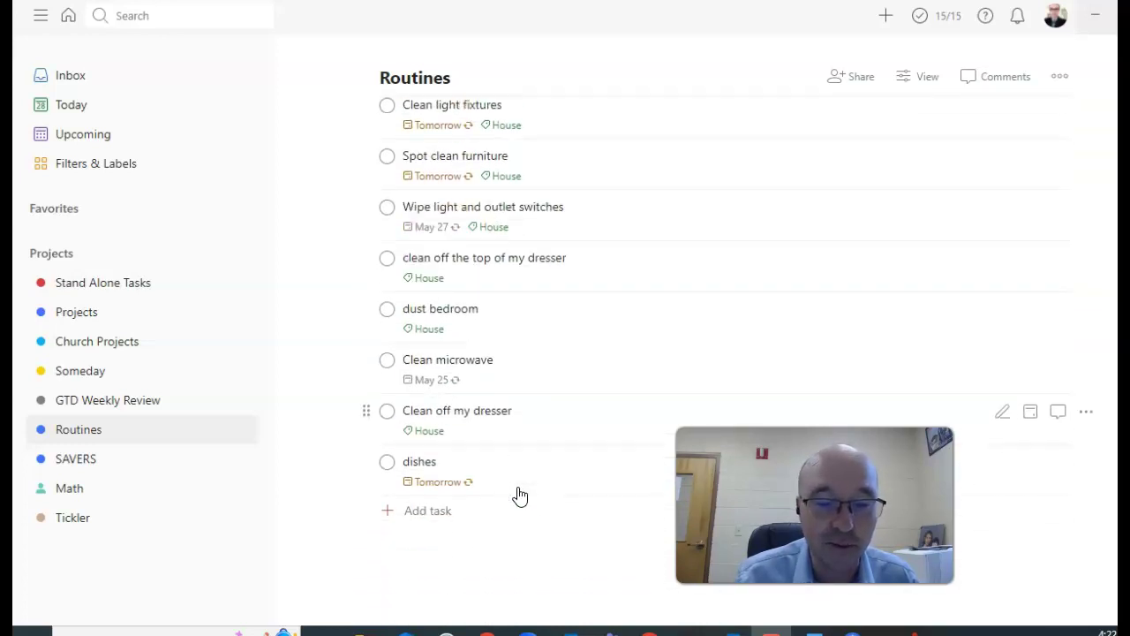
{"action": "scroll", "coordinate": [519, 496], "scroll_direction": "up", "scroll_amount": 9}
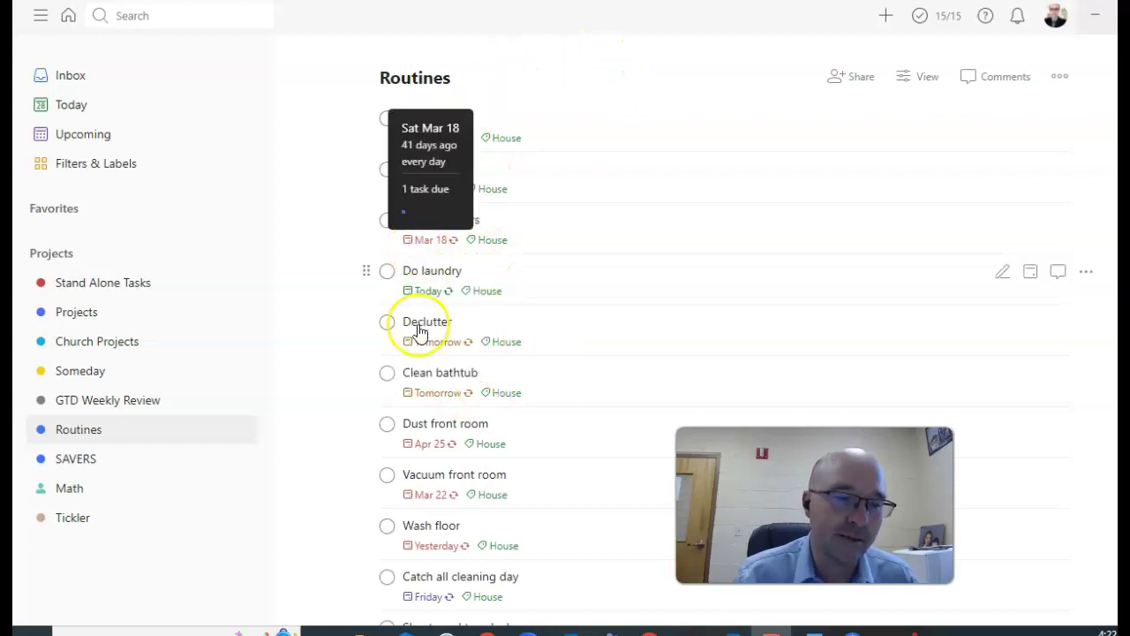
Show the SAVERS project's six daily habits, with Reading and Scripting at 0-day streaks.
{"action": "left_click", "coordinate": [114, 466]}
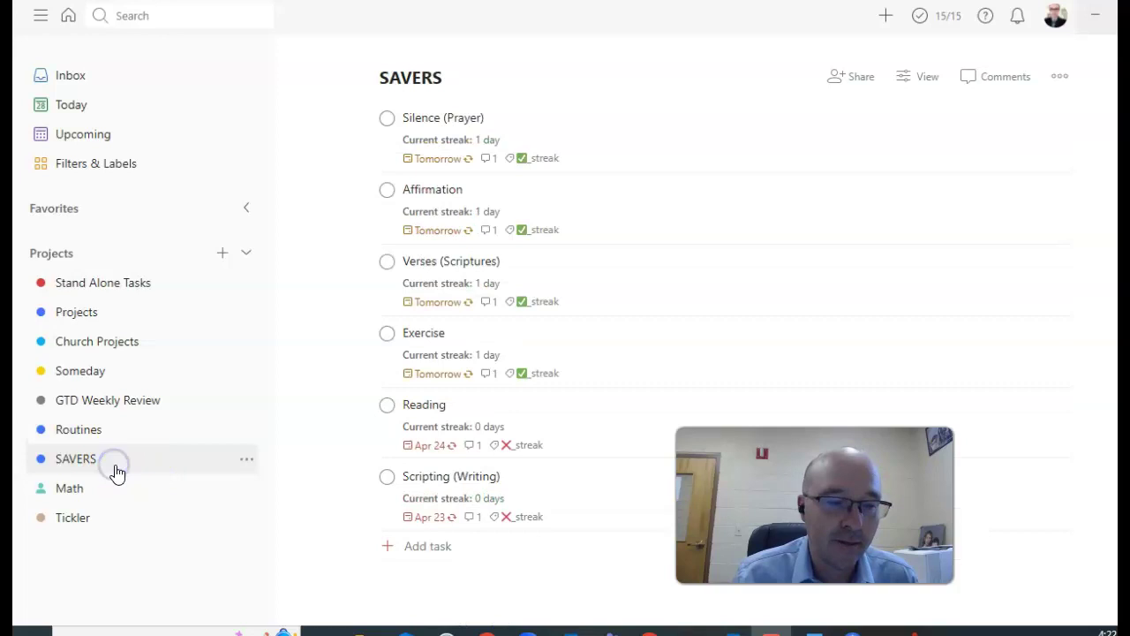
Show the Tickler project and review the 'Attend the 2023 assessment conference' task's details.
{"action": "left_click", "coordinate": [72, 519]}
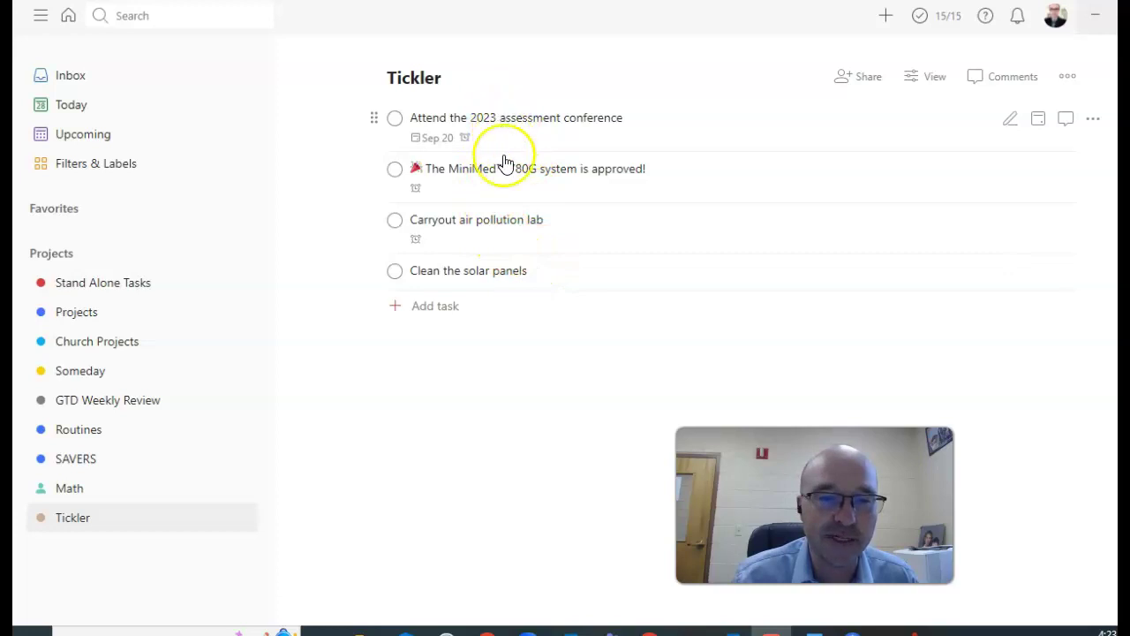
{"action": "mouse_move", "coordinate": [465, 144]}
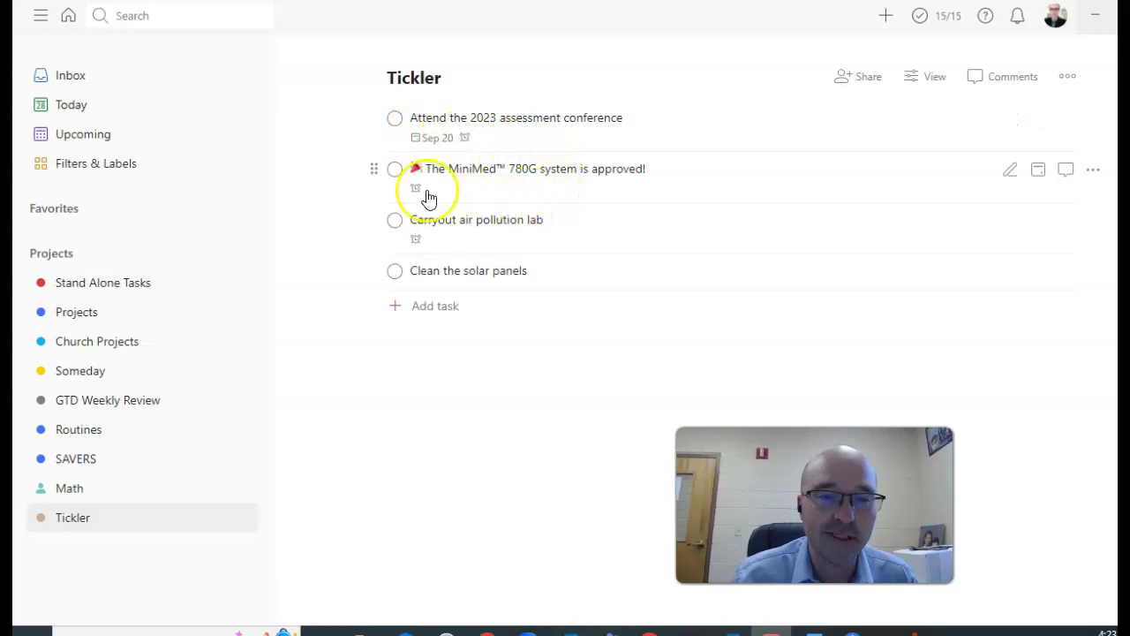
{"action": "mouse_move", "coordinate": [421, 196]}
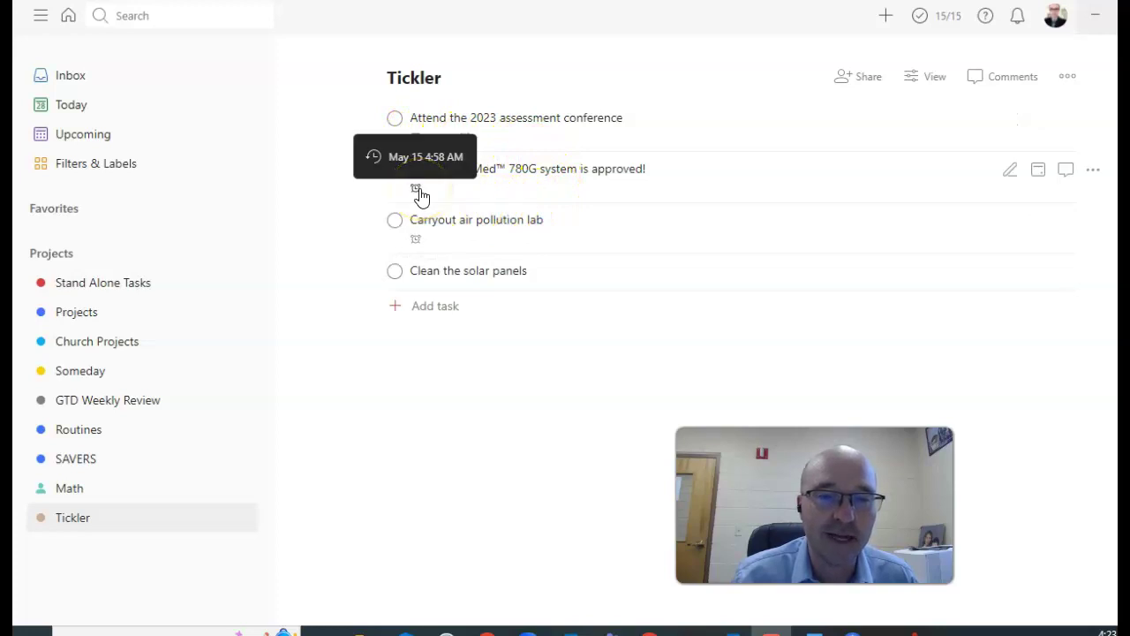
{"action": "left_click", "coordinate": [544, 130]}
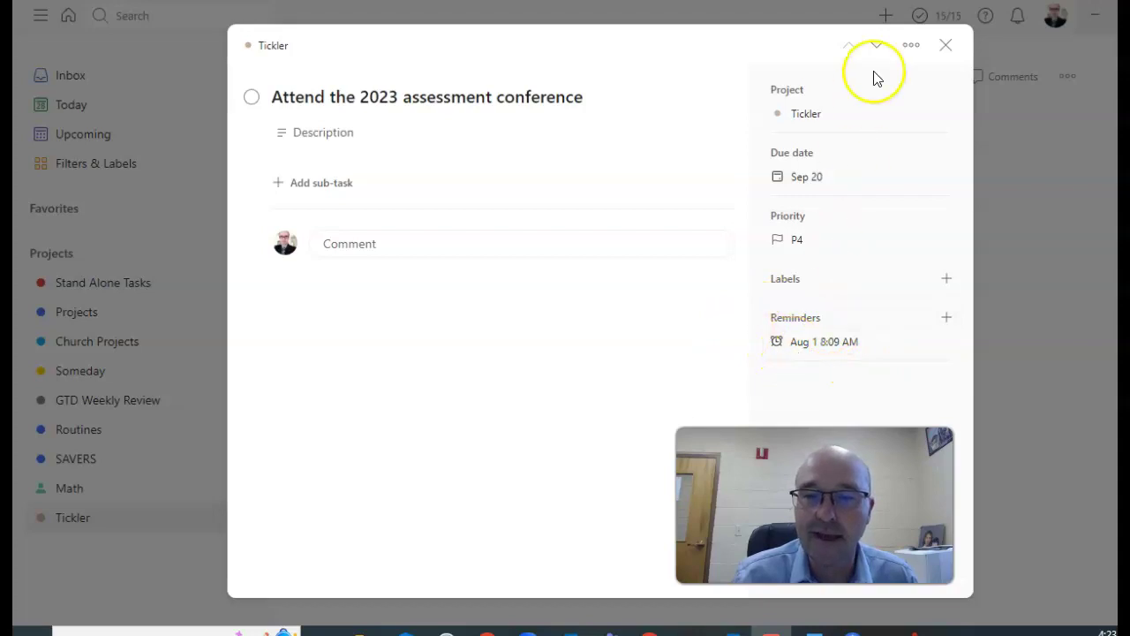
{"action": "left_click", "coordinate": [945, 45]}
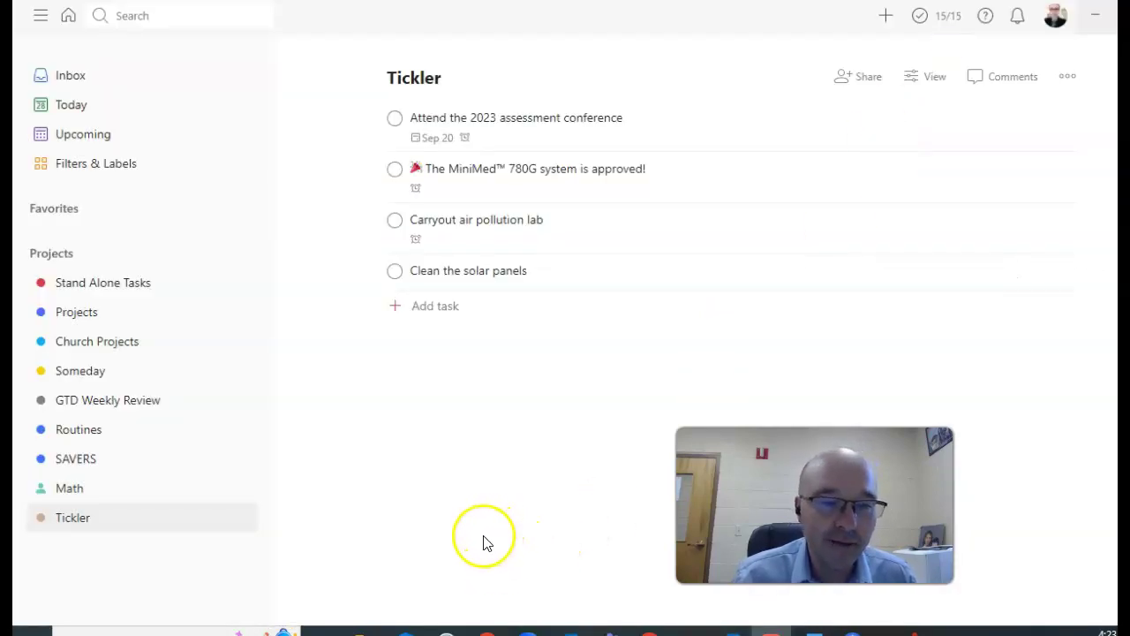
Switch to the shared Math project in the sidebar and confirm it has no tasks.
{"action": "left_click", "coordinate": [121, 490]}
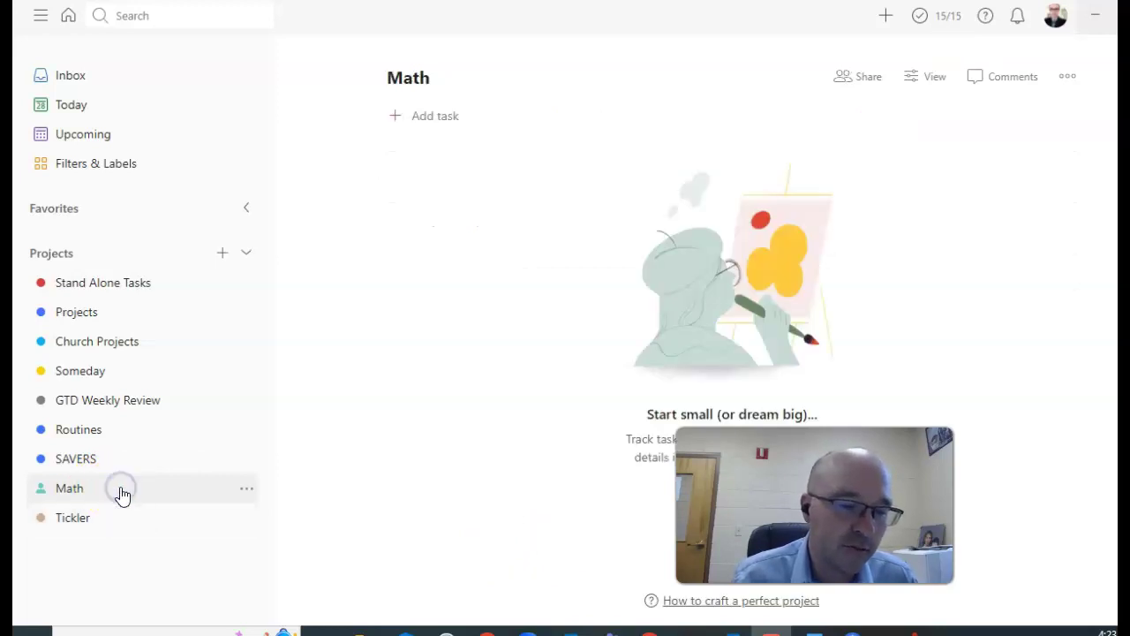